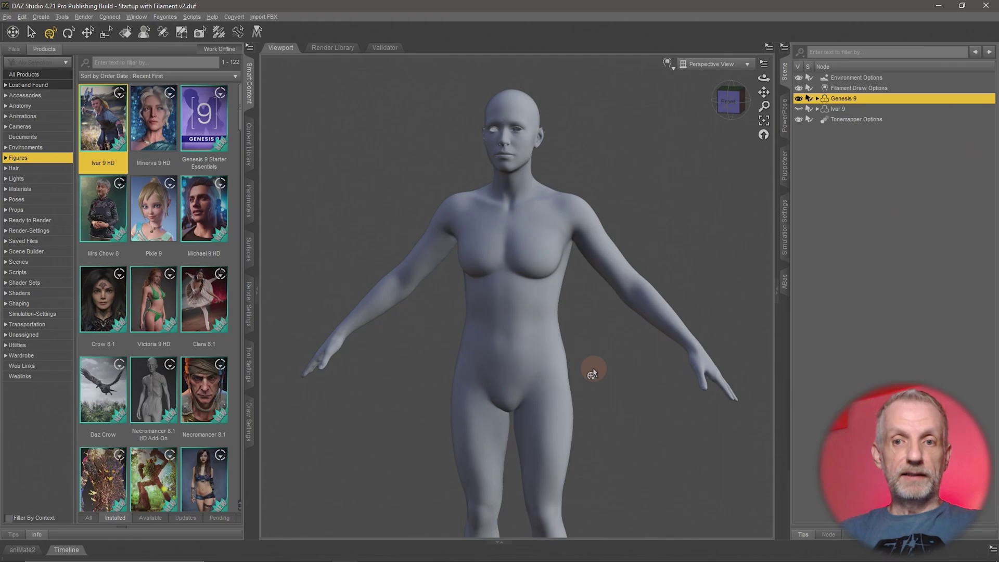
Show Genesis 9's Actor > People > Base sliders in Parameters, where only Toon Hero (0.0%) appears
{"action": "middle_click_drag", "start_coordinate": [592, 373], "coordinate": [610, 286]}
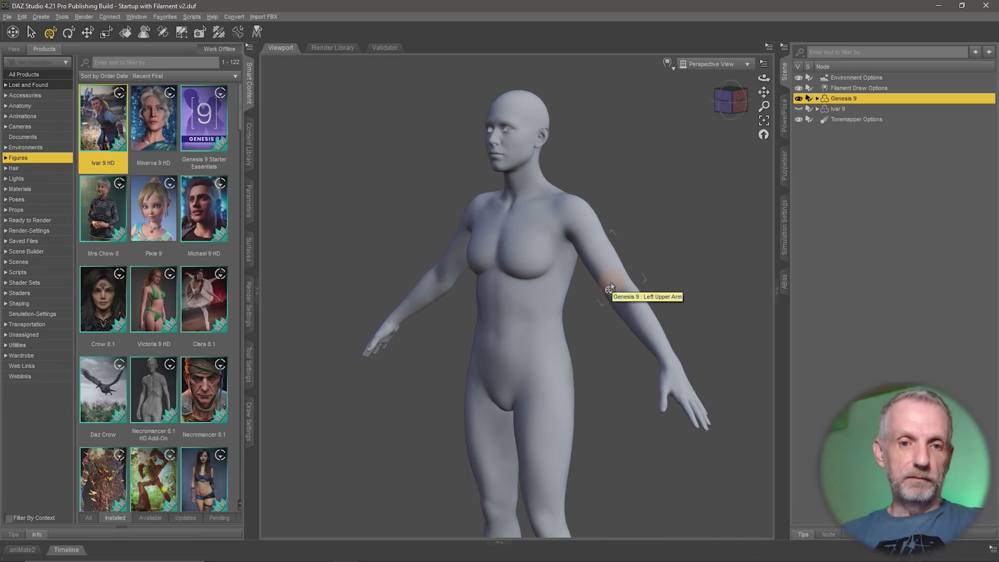
{"action": "left_click", "coordinate": [253, 205]}
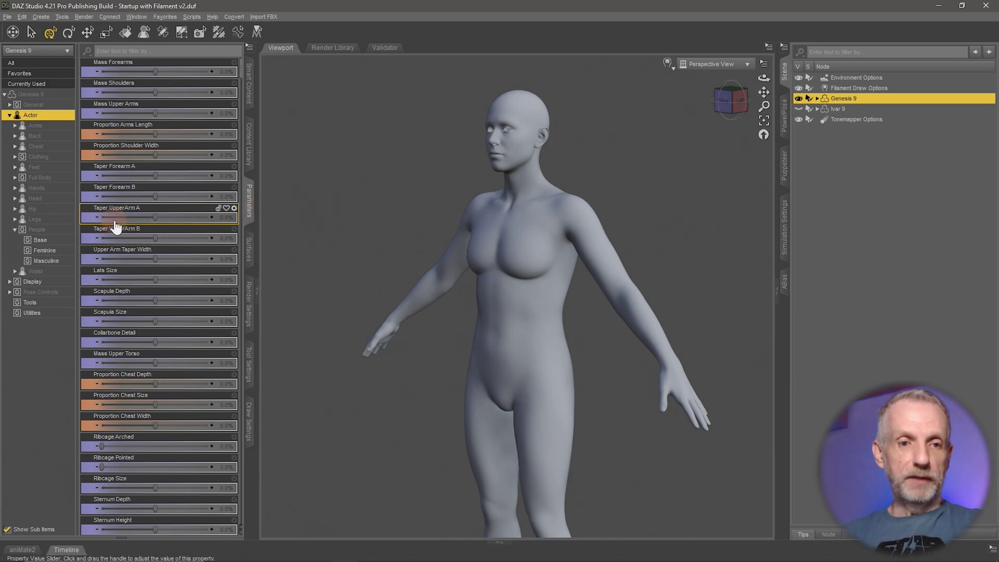
{"action": "left_click", "coordinate": [55, 240]}
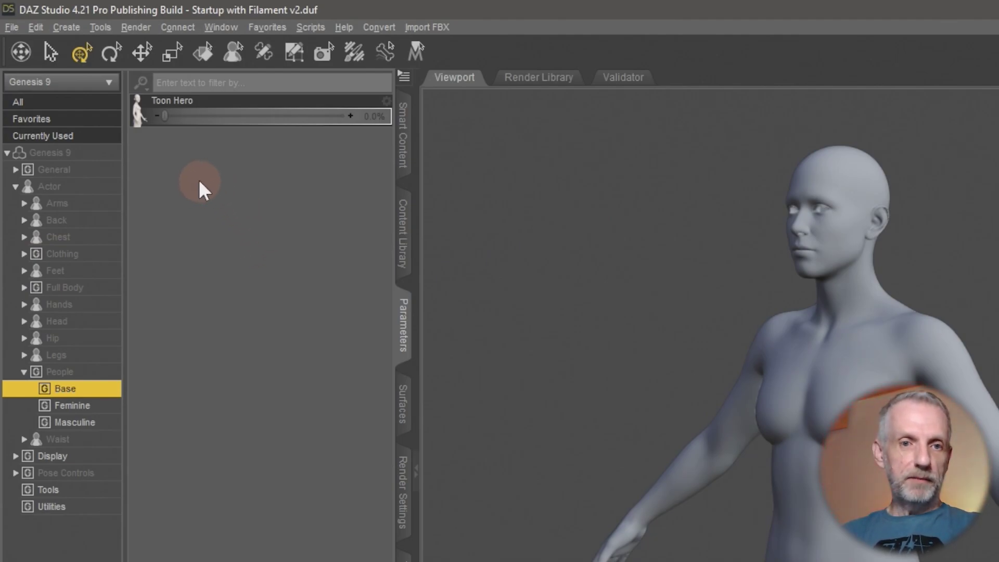
Enable Parameters Edit Mode and bring up the Create New Property dialog
{"action": "right_click", "coordinate": [199, 182]}
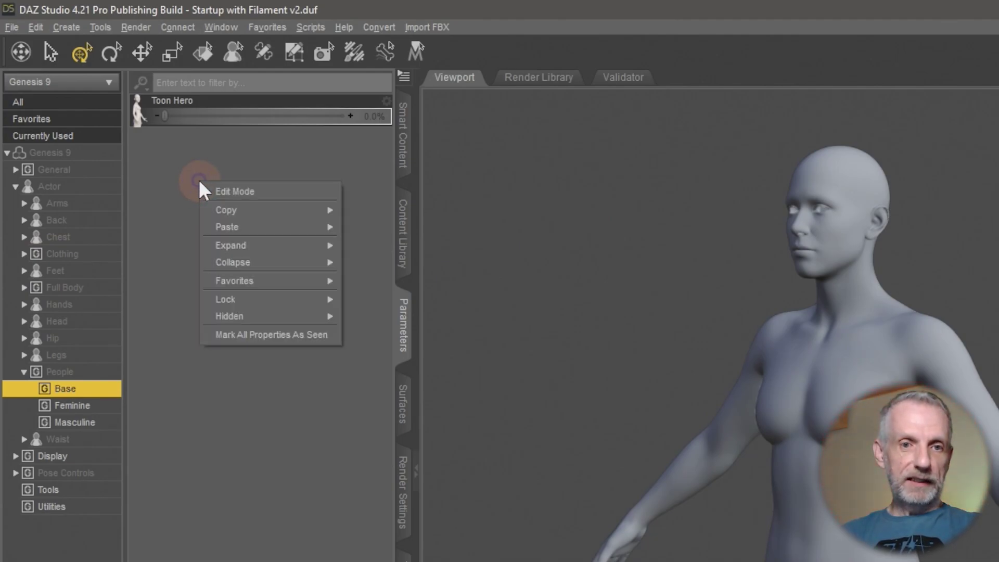
{"action": "left_click", "coordinate": [274, 191]}
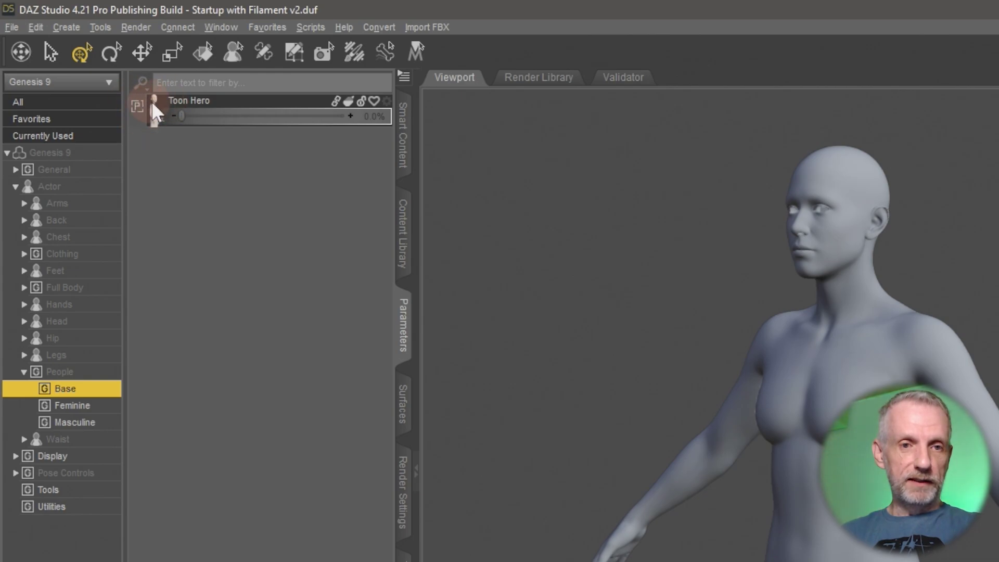
{"action": "right_click", "coordinate": [216, 176]}
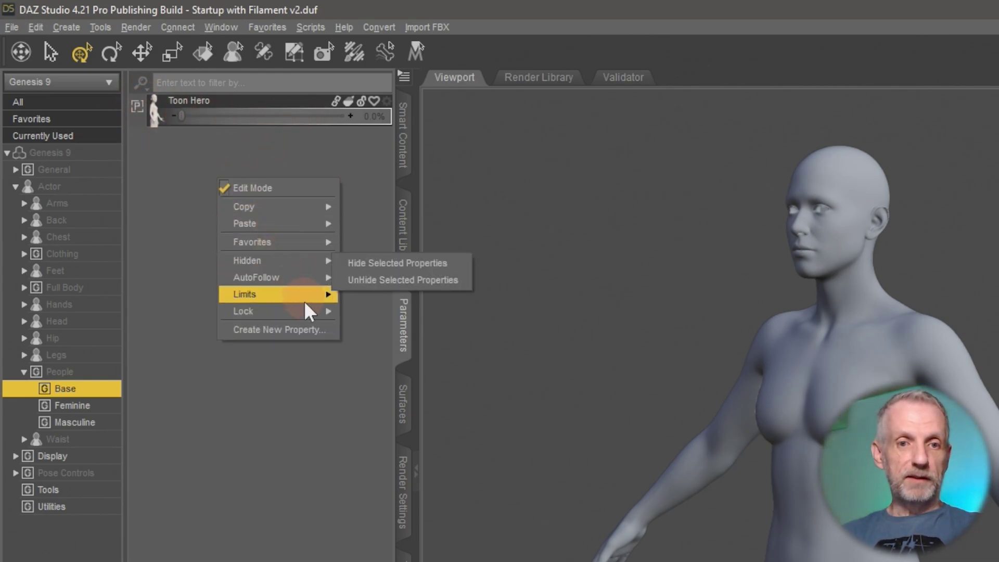
{"action": "left_click", "coordinate": [320, 331]}
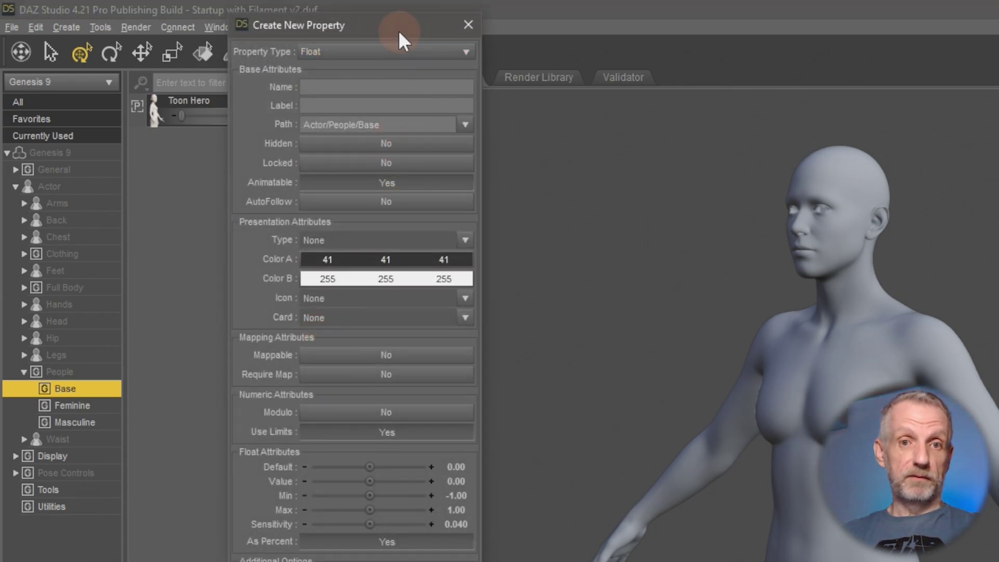
{"action": "mouse_move", "coordinate": [397, 25]}
{"action": "left_mouse_down"}
{"action": "mouse_move", "coordinate": [382, 23]}
{"action": "mouse_move", "coordinate": [394, 21]}
{"action": "left_mouse_up"}
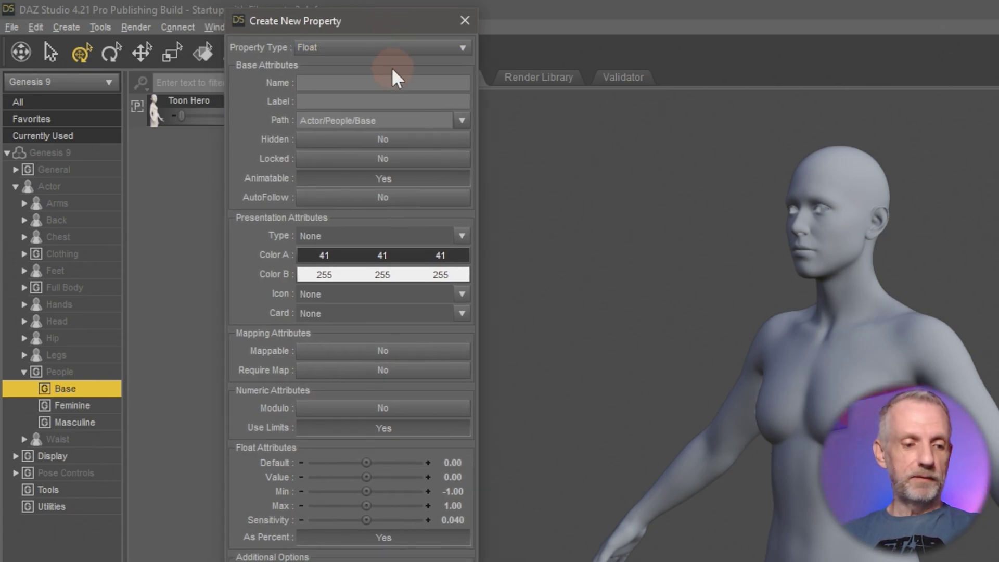
Name the float property 'Cusom Character' under Actor/People/Base with Min 0
{"action": "left_click", "coordinate": [373, 82]}
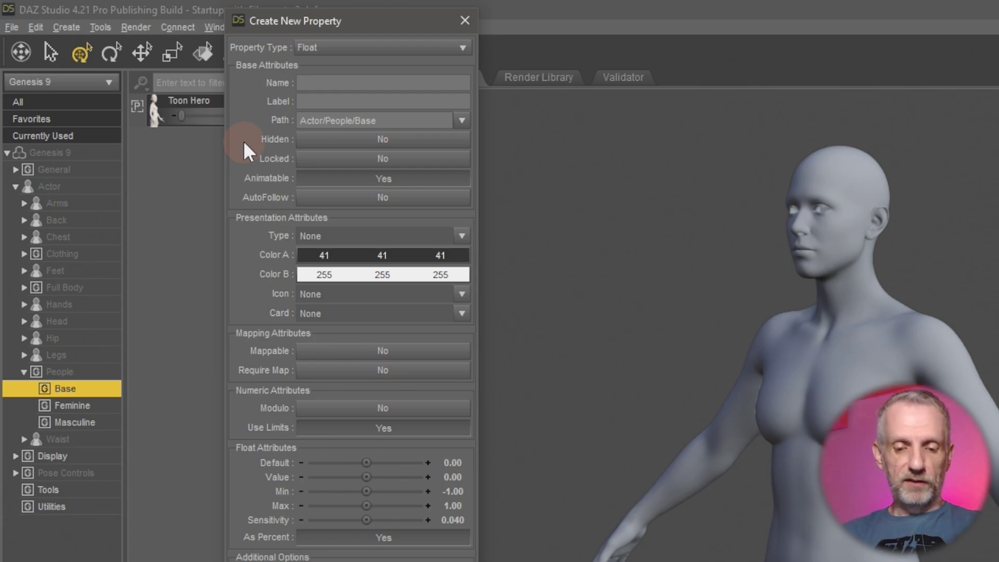
{"action": "type", "text": "Cusomt Character"}
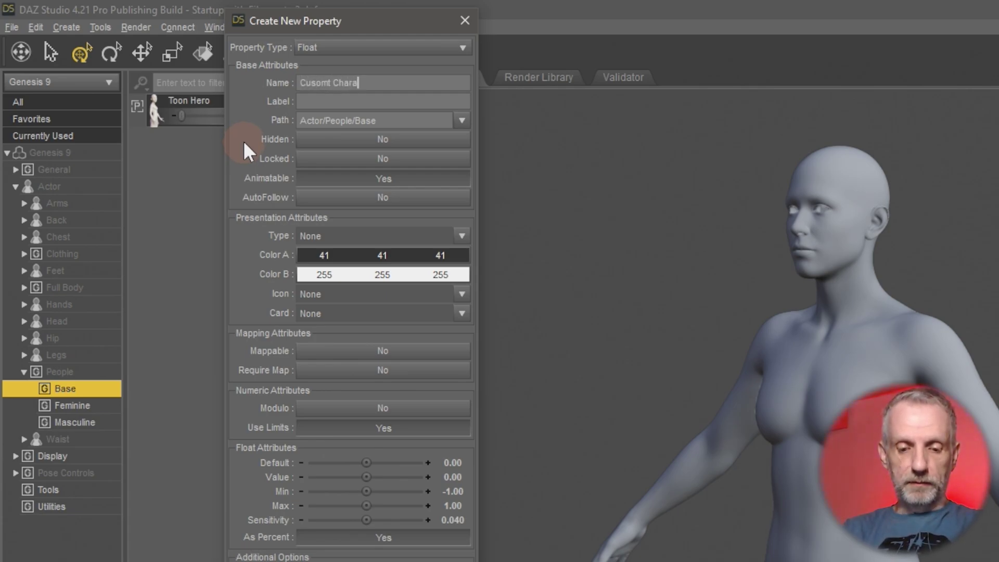
{"action": "key", "text": "Left"}
{"action": "key", "text": "Left"}
{"action": "key", "text": "Left"}
{"action": "key", "text": "Left"}
{"action": "key", "text": "Left"}
{"action": "key", "text": "Left"}
{"action": "key", "text": "Left"}
{"action": "key", "text": "Left"}
{"action": "key", "text": "Left"}
{"action": "key", "text": "Left"}
{"action": "key", "text": "BackSpace"}
{"action": "left_click_drag", "start_coordinate": [329, 101], "coordinate": [301, 101]}
{"action": "left_click", "coordinate": [319, 102]}
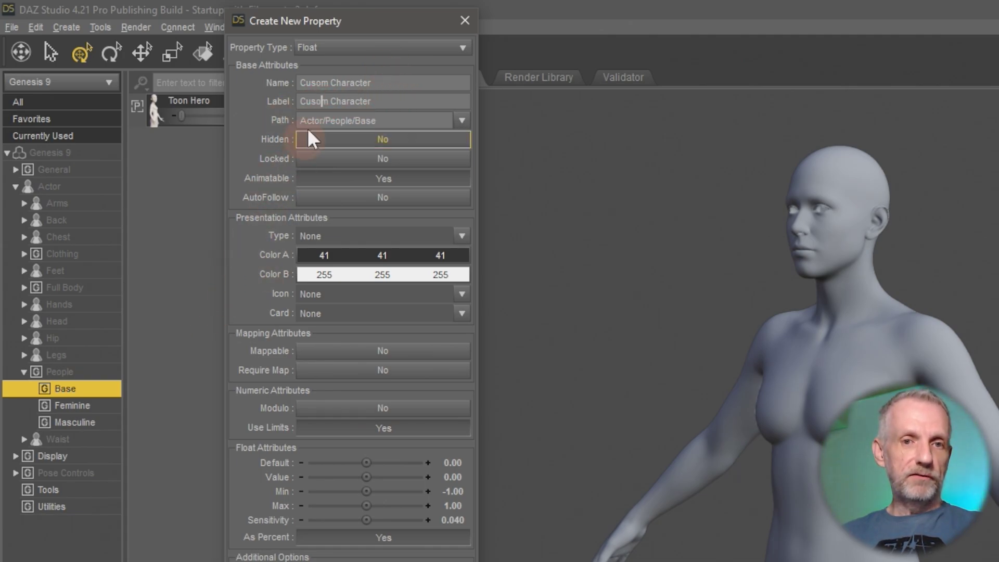
{"action": "left_click_drag", "start_coordinate": [375, 81], "coordinate": [287, 102]}
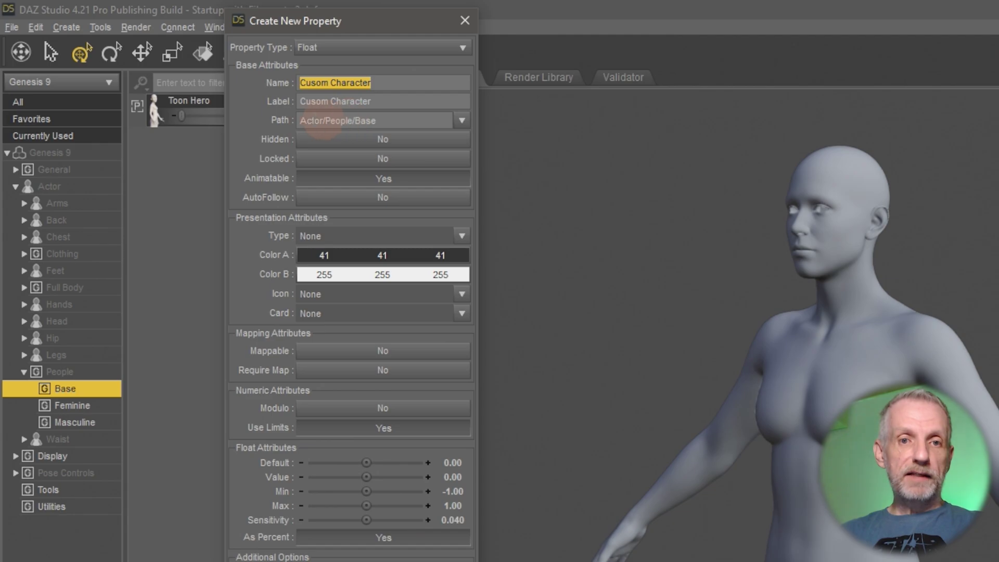
{"action": "left_click_drag", "start_coordinate": [388, 121], "coordinate": [285, 121]}
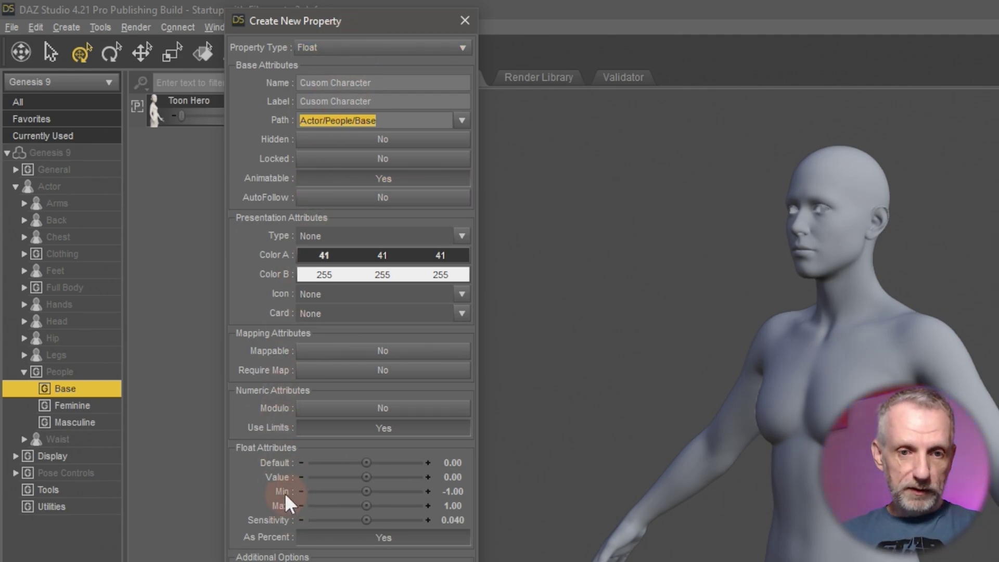
{"action": "left_click", "coordinate": [459, 493]}
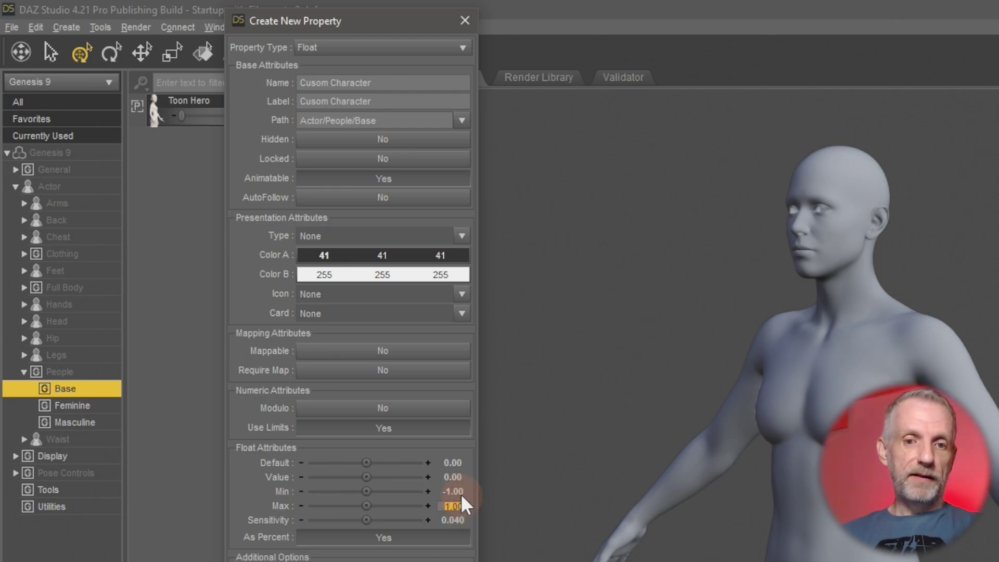
{"action": "type", "text": "0"}
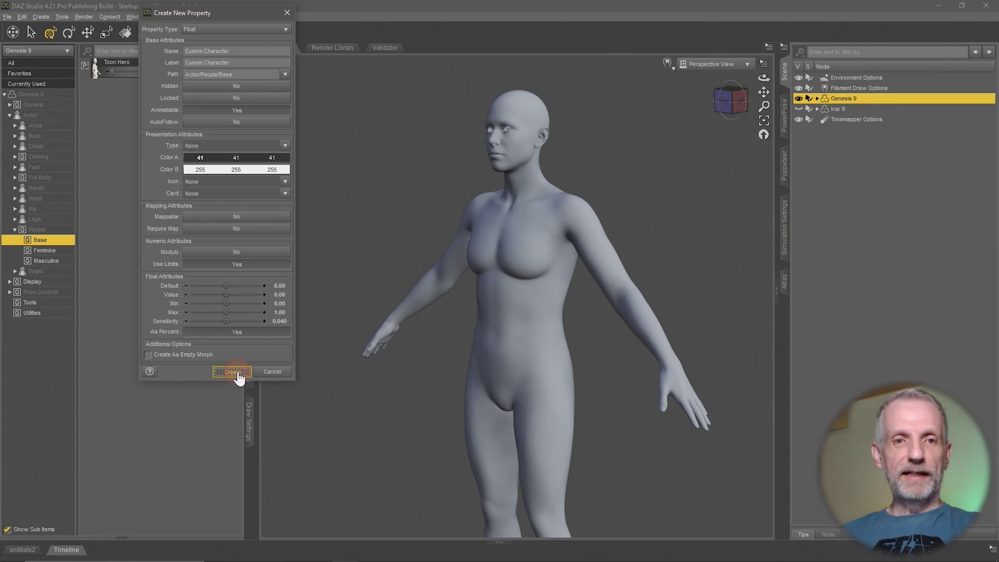
Create the Cusom Character property and test its slider in People/Base
{"action": "left_click", "coordinate": [232, 371]}
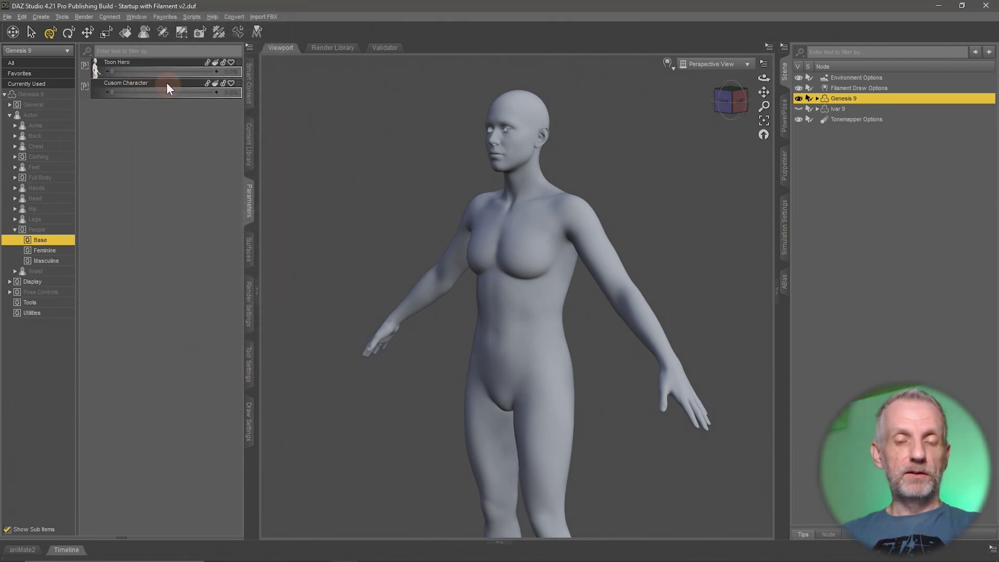
{"action": "mouse_move", "coordinate": [115, 94]}
{"action": "left_mouse_down"}
{"action": "mouse_move", "coordinate": [224, 87]}
{"action": "mouse_move", "coordinate": [99, 101]}
{"action": "left_mouse_up"}
{"action": "left_click", "coordinate": [167, 117]}
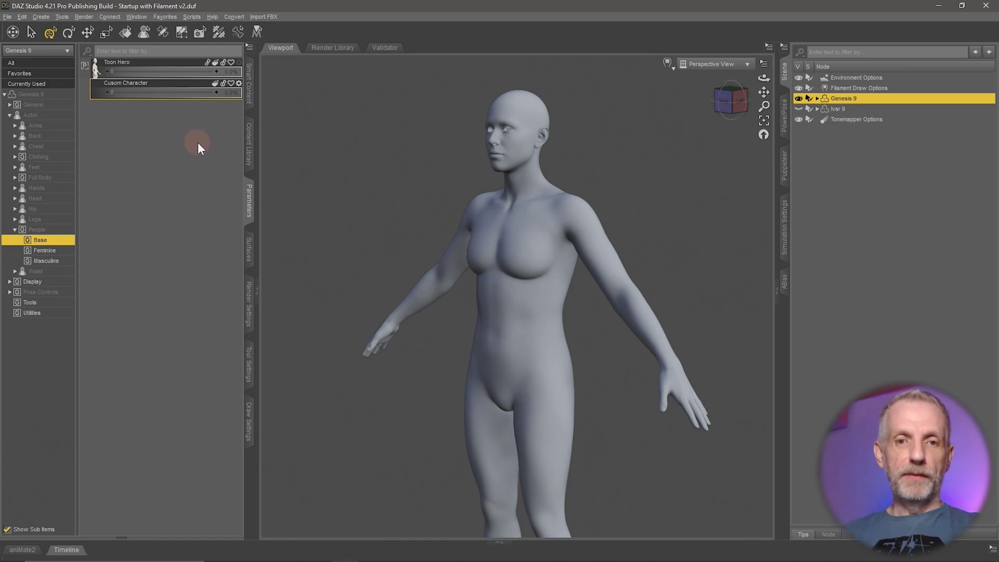
In People > Feminine, dial in Minerva 9 (~65%), Base Feminine 69.2% and Pixie 9 74.4%
{"action": "left_click", "coordinate": [52, 251]}
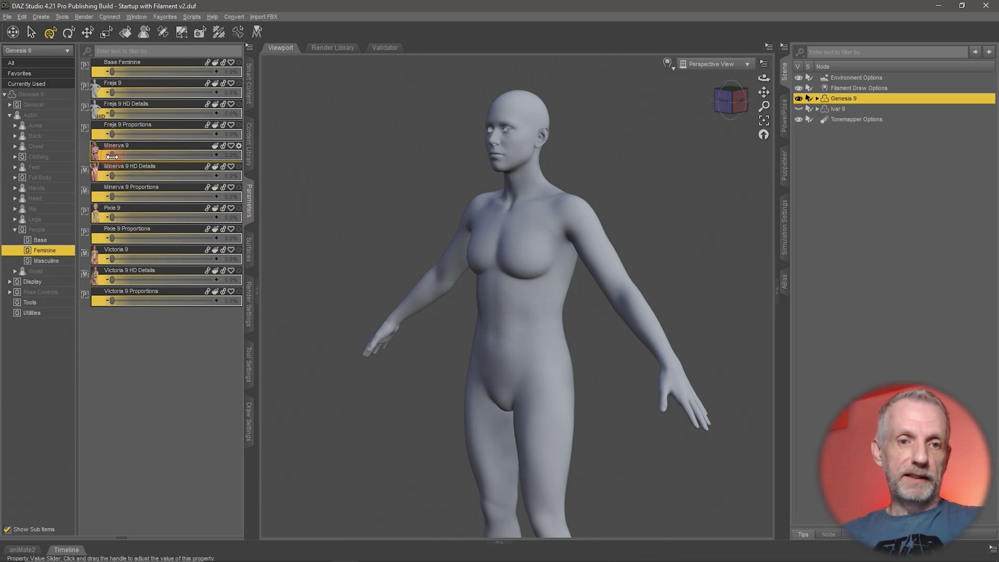
{"action": "left_click_drag", "start_coordinate": [112, 155], "coordinate": [178, 159]}
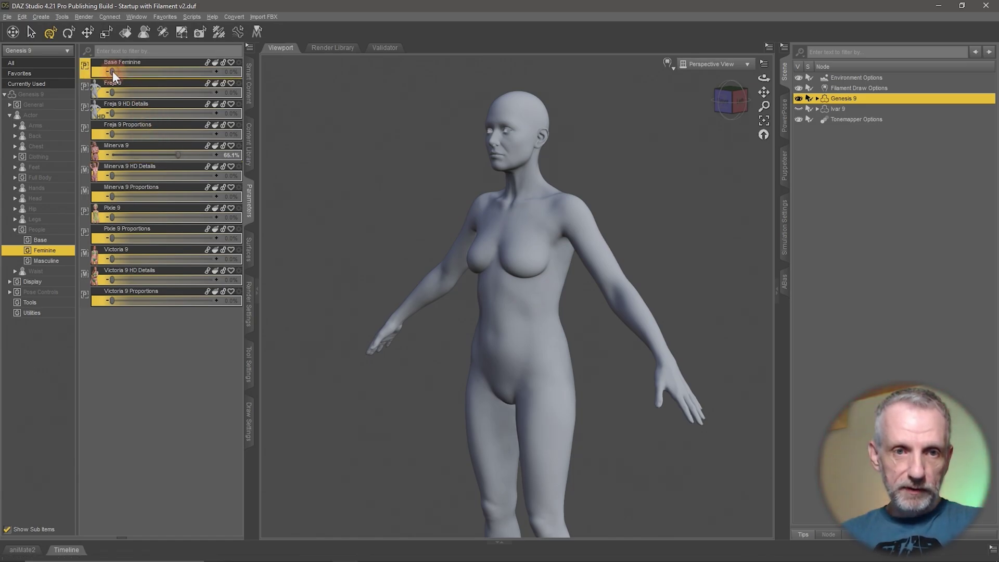
{"action": "left_click_drag", "start_coordinate": [112, 71], "coordinate": [182, 71]}
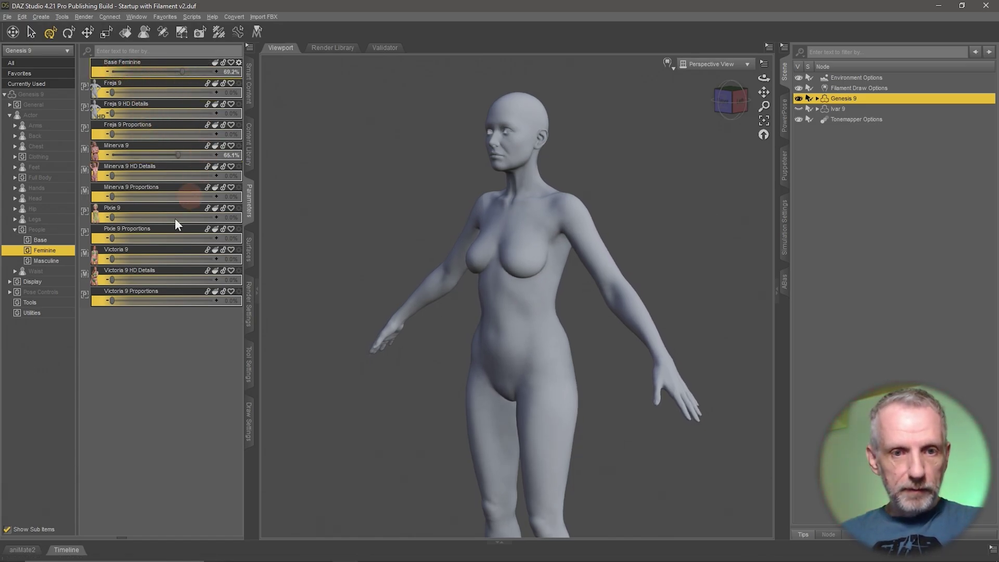
{"action": "left_click_drag", "start_coordinate": [113, 218], "coordinate": [187, 218]}
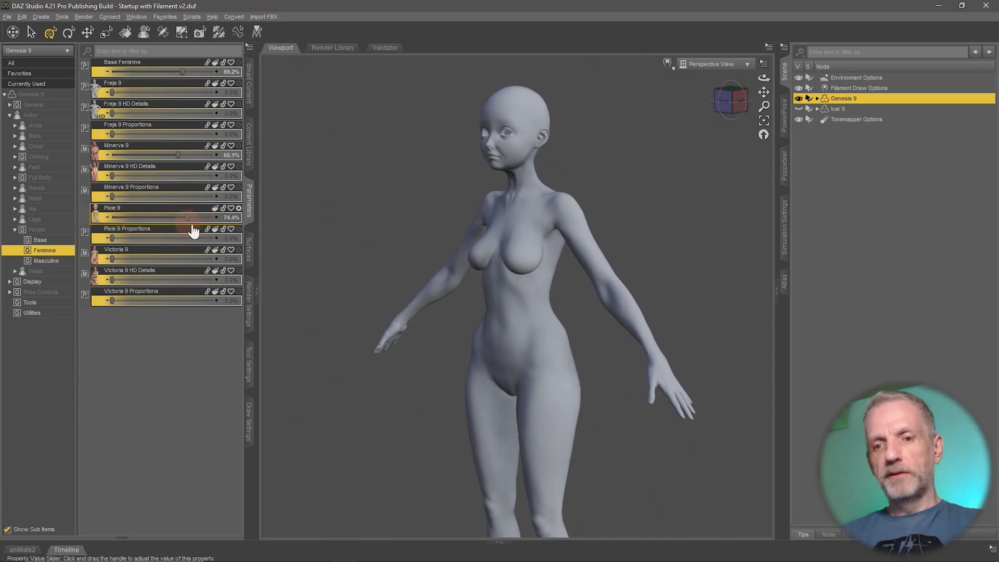
{"action": "mouse_move", "coordinate": [557, 346]}
{"action": "left_mouse_down", "text": "alt"}
{"action": "mouse_move", "coordinate": [624, 347]}
{"action": "mouse_move", "coordinate": [567, 341]}
{"action": "mouse_move", "coordinate": [558, 350]}
{"action": "left_mouse_up", "text": "alt"}
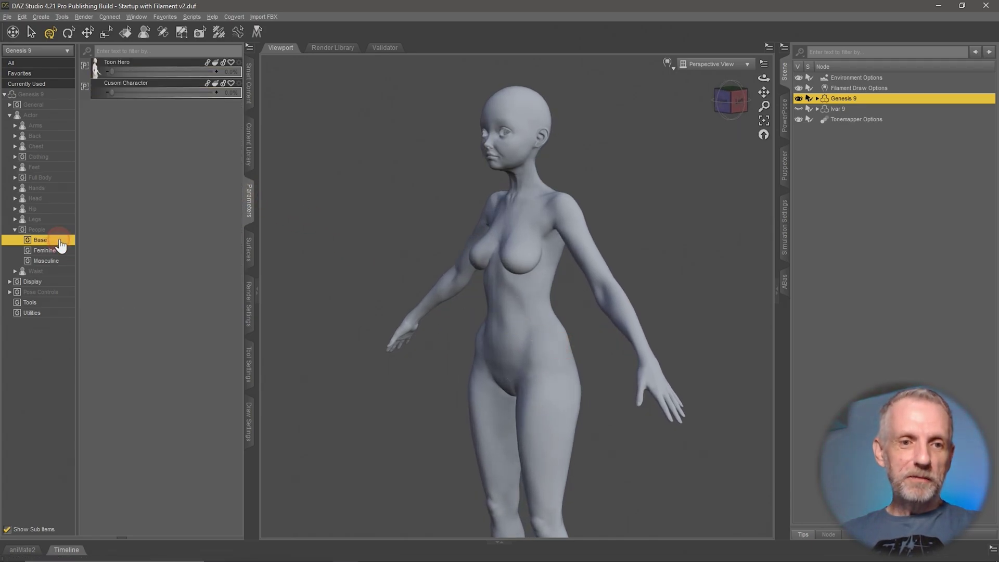
ERC-freeze the Pixie 9, Minerva 9 and Base Feminine values into Cusom Character on Genesis 9
{"action": "right_click", "coordinate": [177, 87]}
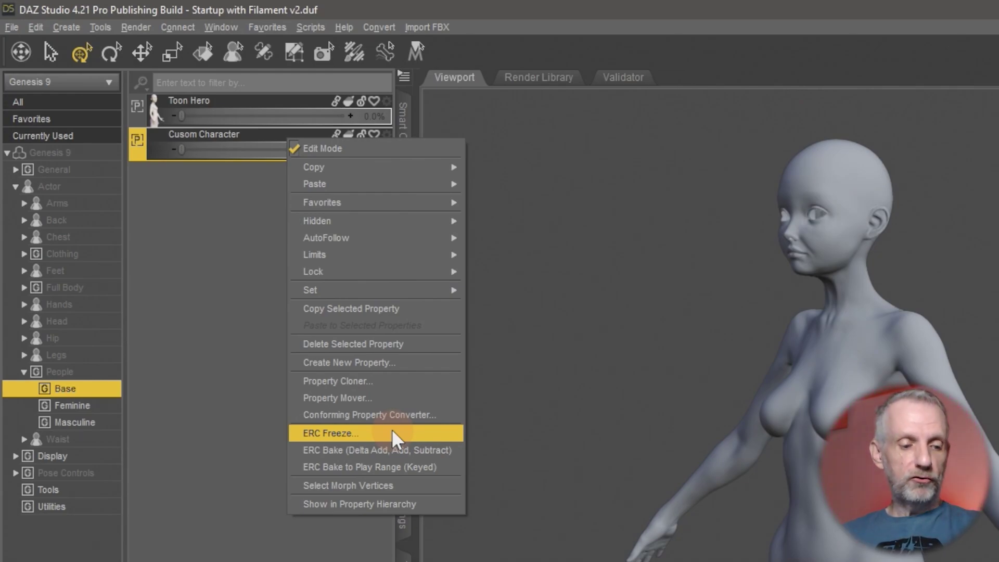
{"action": "left_click", "coordinate": [392, 432]}
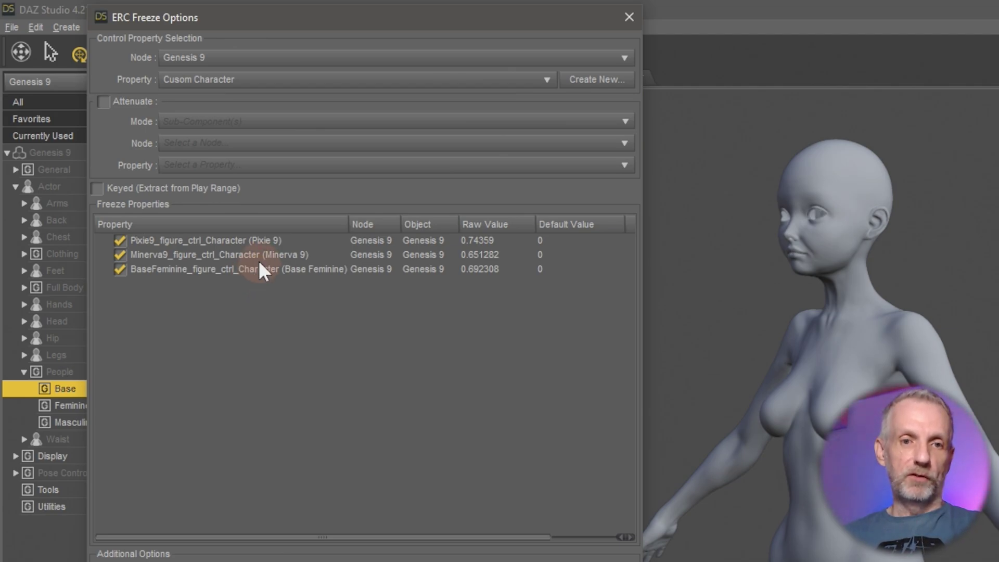
{"action": "left_click", "coordinate": [210, 239]}
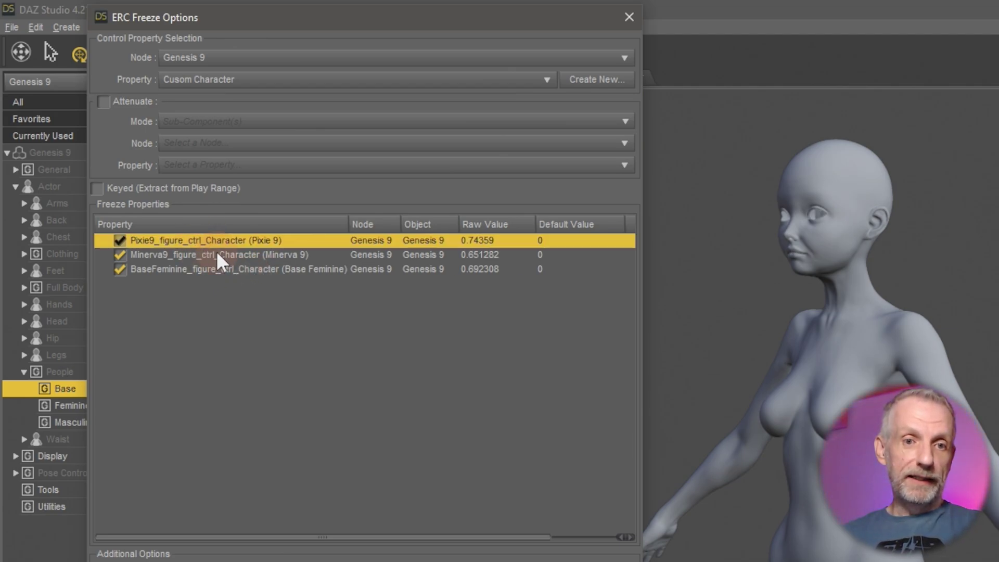
{"action": "left_click", "coordinate": [224, 254]}
{"action": "left_click", "coordinate": [233, 268]}
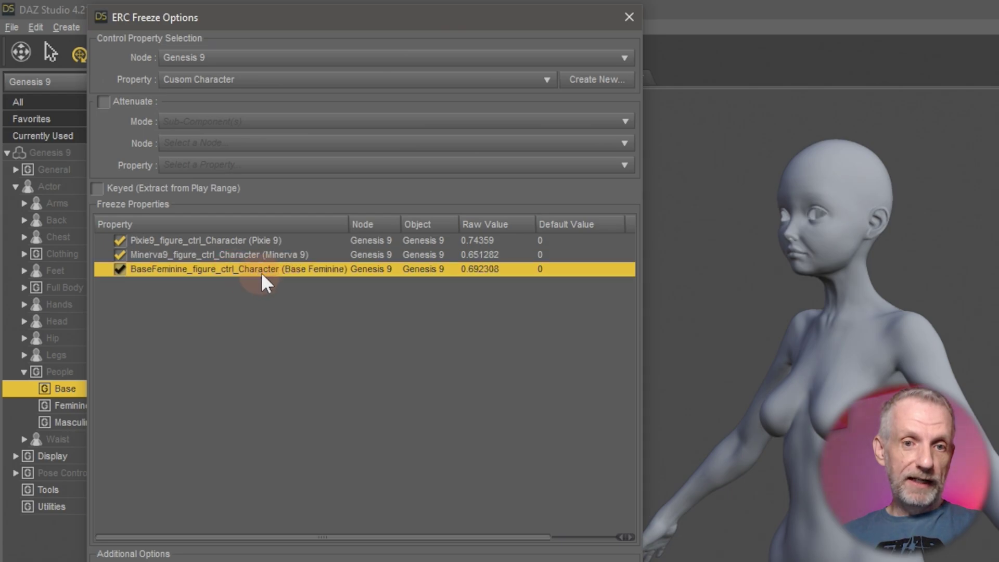
{"action": "left_click", "coordinate": [268, 241]}
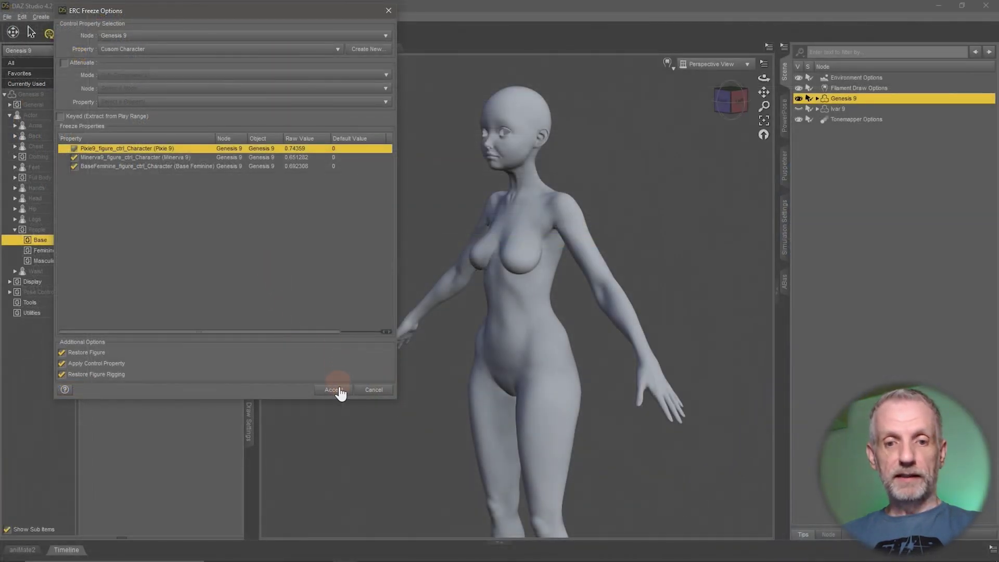
{"action": "left_click", "coordinate": [338, 391]}
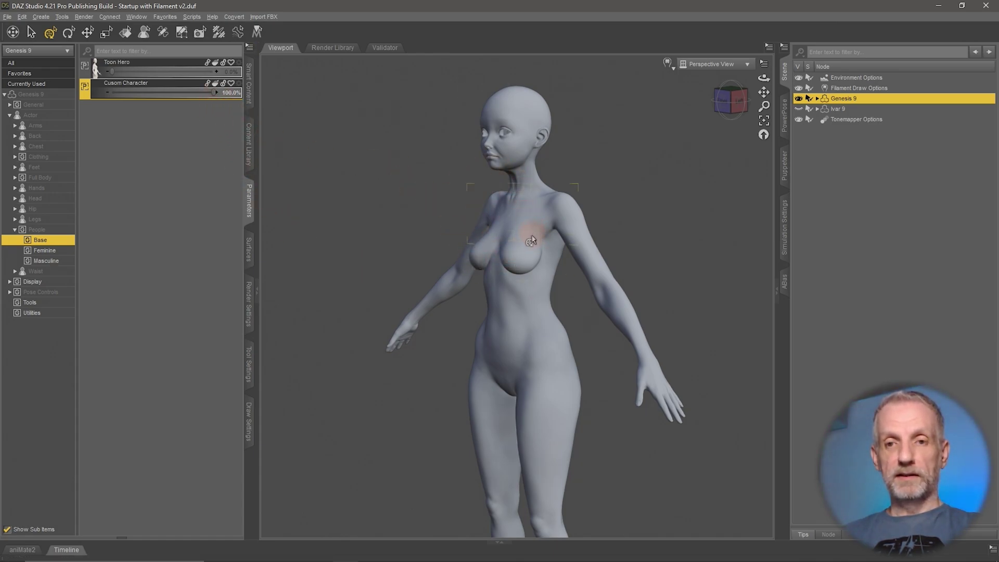
In Edit Mode, drag Cusom Character to 0% and orbit to confirm the base shape returns
{"action": "right_click", "coordinate": [172, 141]}
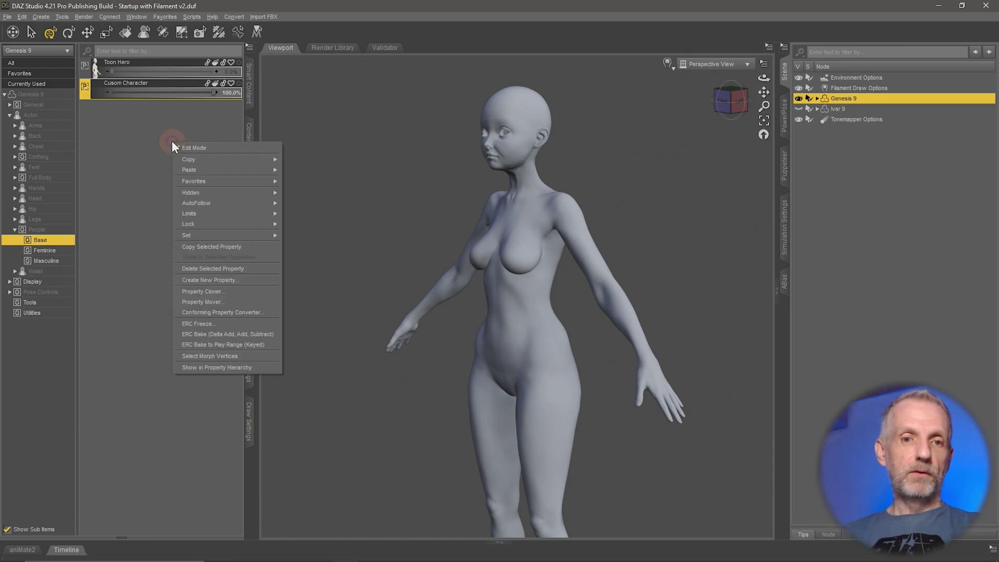
{"action": "left_click", "coordinate": [217, 149]}
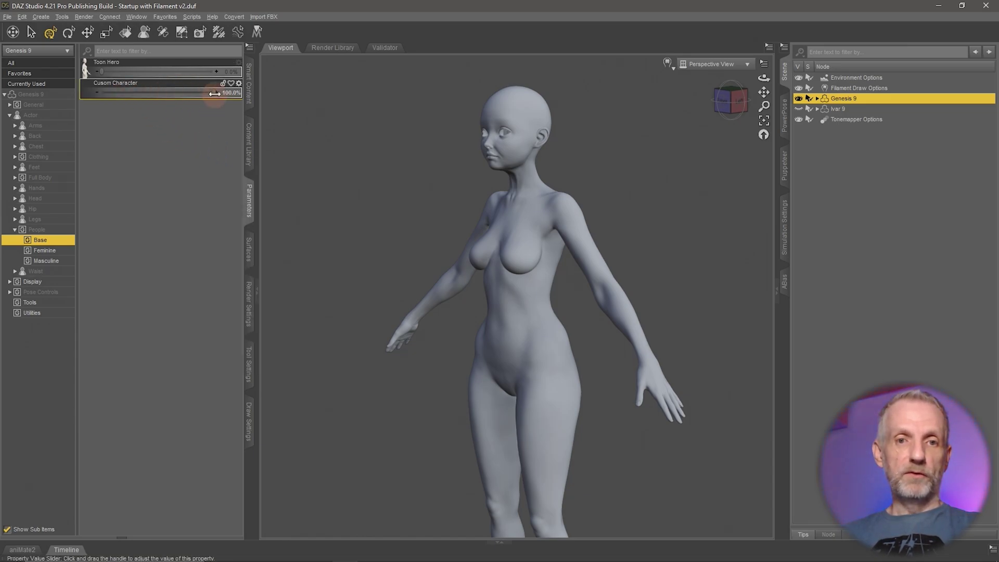
{"action": "left_click_drag", "start_coordinate": [211, 94], "coordinate": [86, 110]}
{"action": "left_click_drag", "start_coordinate": [437, 310], "coordinate": [328, 226], "text": "alt"}
{"action": "left_click", "coordinate": [7, 17]}
{"action": "mouse_move", "coordinate": [81, 89]}
{"action": "mouse_move", "coordinate": [214, 315]}
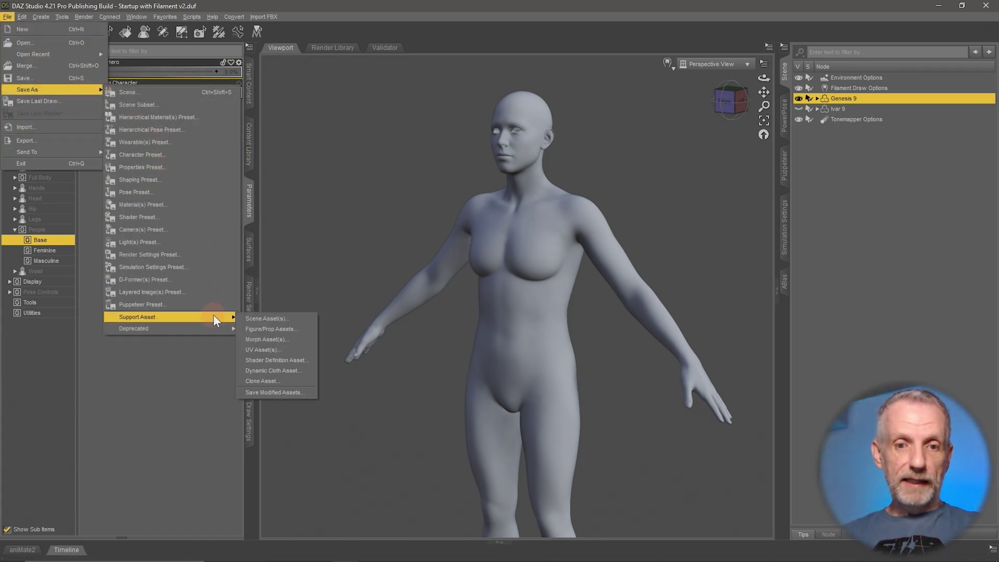
{"action": "left_click", "coordinate": [301, 339]}
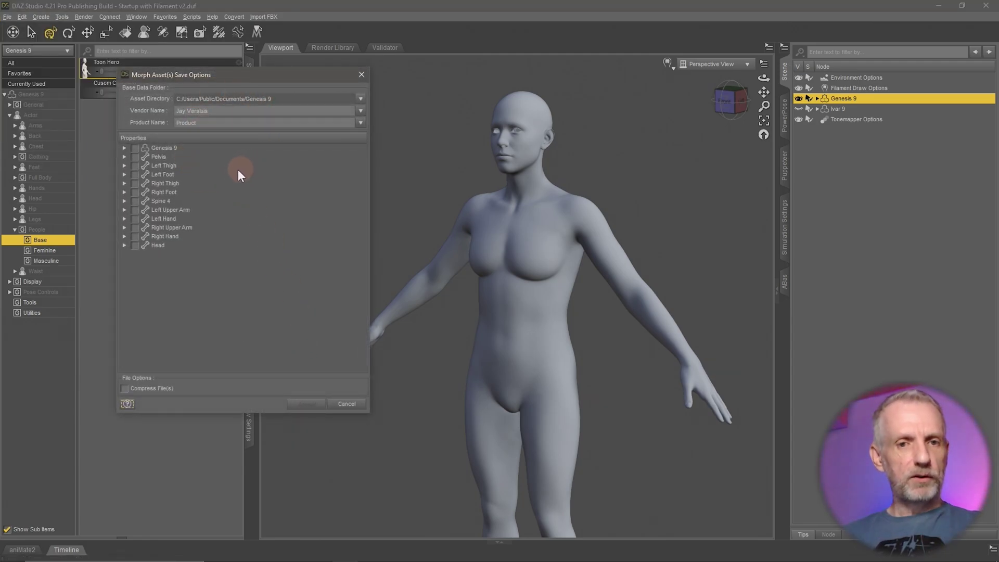
{"action": "left_click", "coordinate": [124, 147]}
{"action": "left_click", "coordinate": [134, 166]}
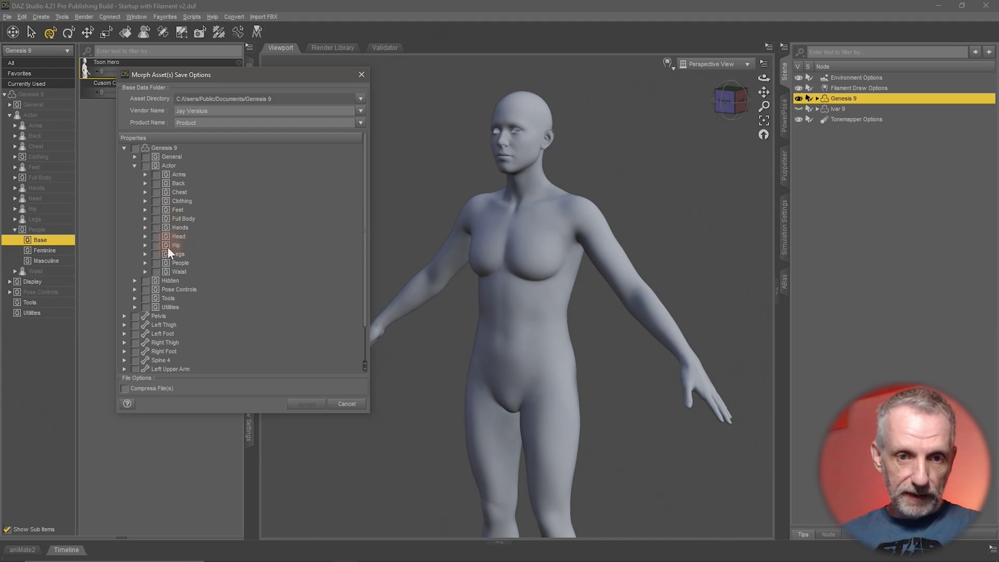
{"action": "left_click", "coordinate": [145, 263]}
{"action": "left_click", "coordinate": [155, 272]}
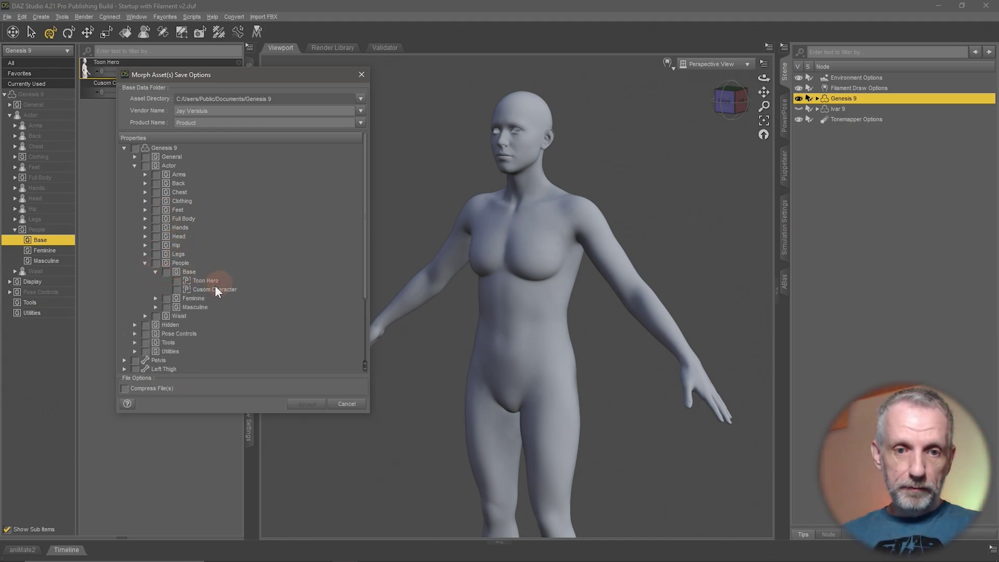
{"action": "left_click", "coordinate": [176, 290]}
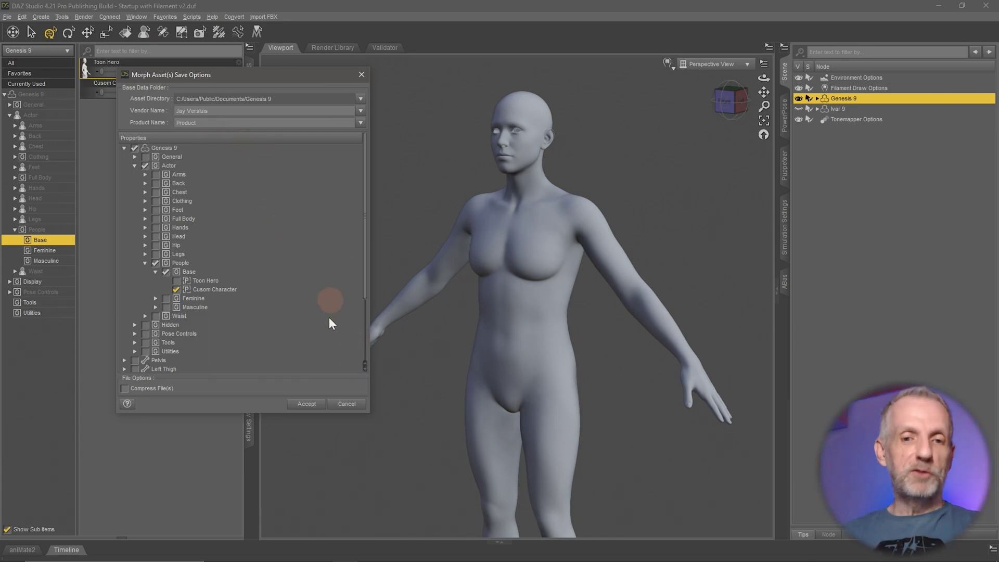
{"action": "left_click", "coordinate": [346, 404]}
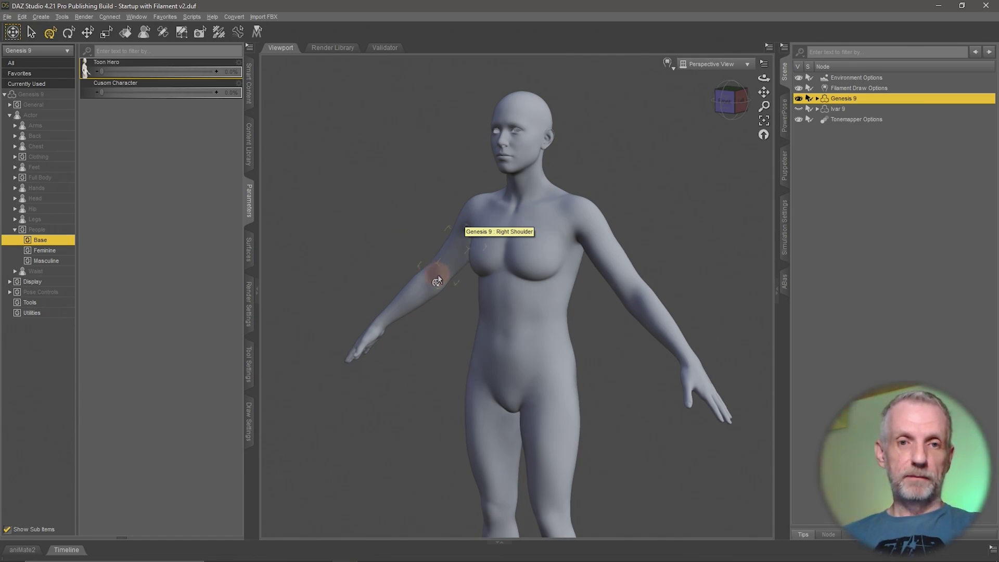
Hide Genesis 9, show and select Ivar 9, and view it from the side
{"action": "left_click", "coordinate": [798, 98]}
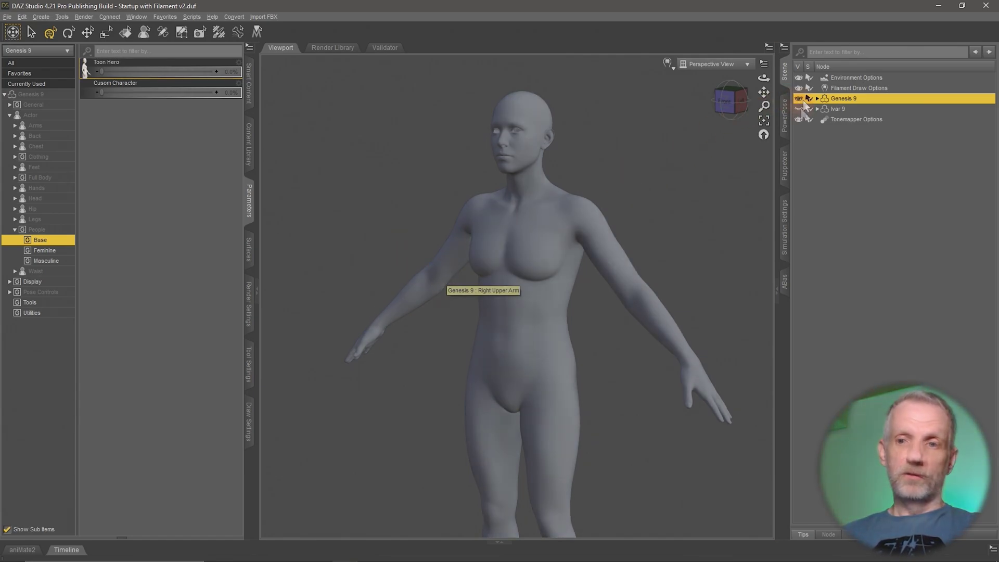
{"action": "left_click", "coordinate": [799, 108]}
{"action": "scroll", "coordinate": [635, 179], "scroll_direction": "up", "scroll_amount": 3}
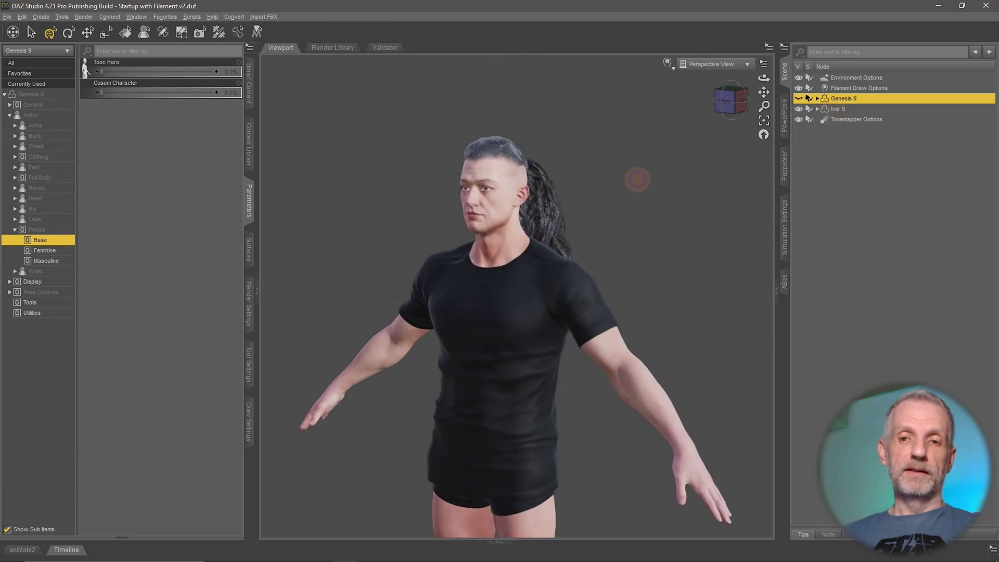
{"action": "scroll", "coordinate": [636, 179], "scroll_direction": "up", "scroll_amount": 2}
{"action": "left_click_drag", "start_coordinate": [636, 179], "coordinate": [588, 318]}
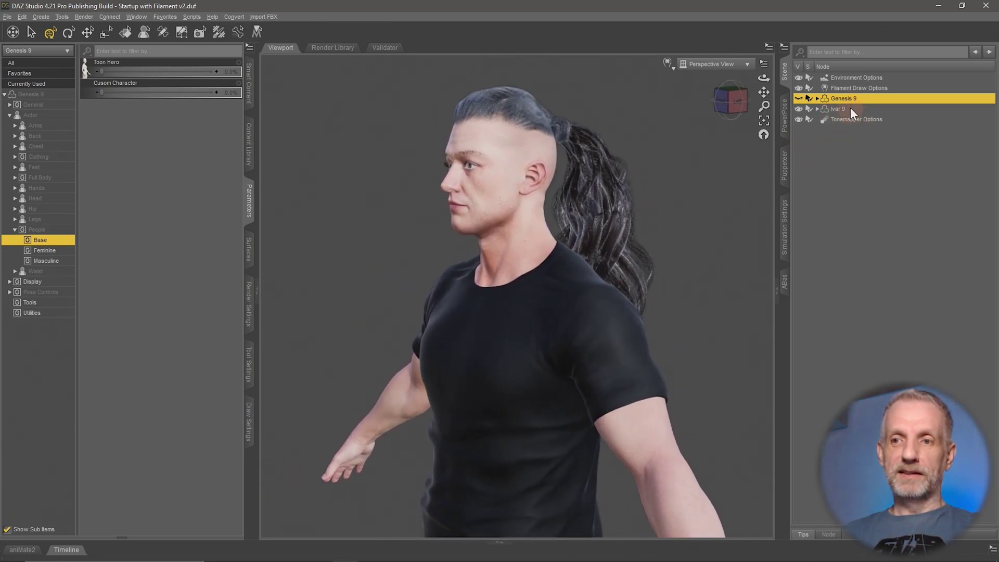
{"action": "left_click", "coordinate": [850, 110]}
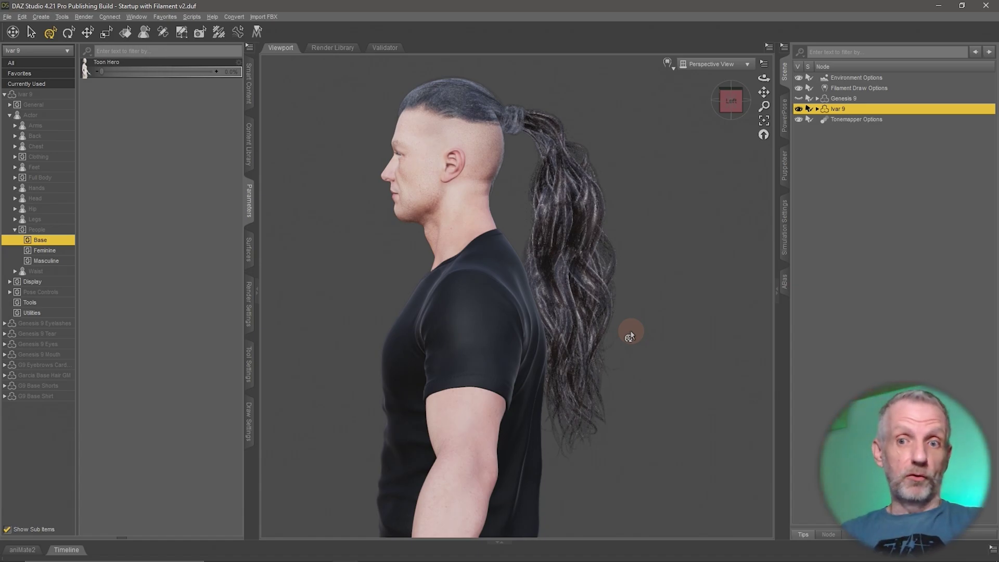
Select ponytail bone_4 and expand the Scene chain to reveal bone_1 through bone_7
{"action": "right_click", "coordinate": [572, 240]}
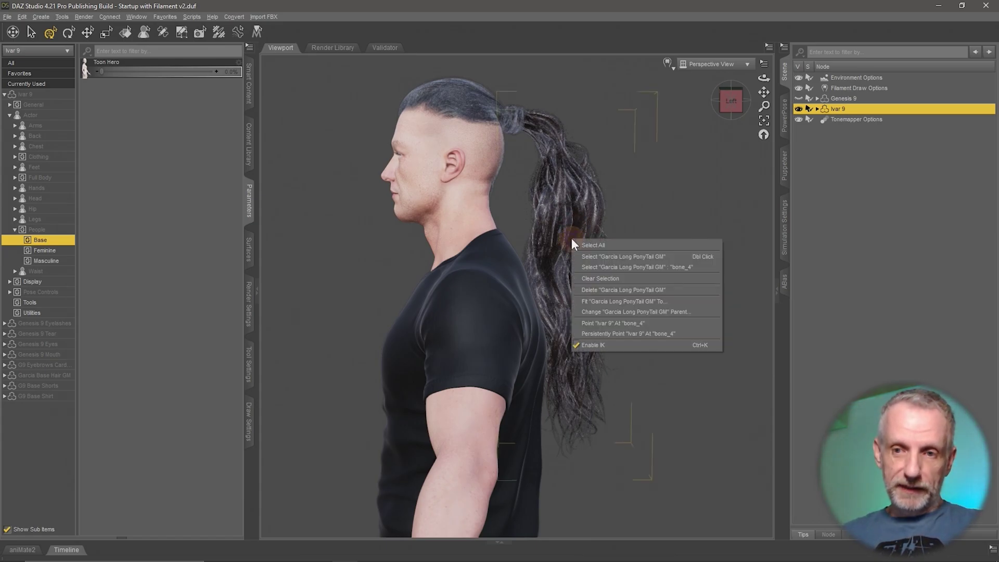
{"action": "left_click", "coordinate": [610, 266]}
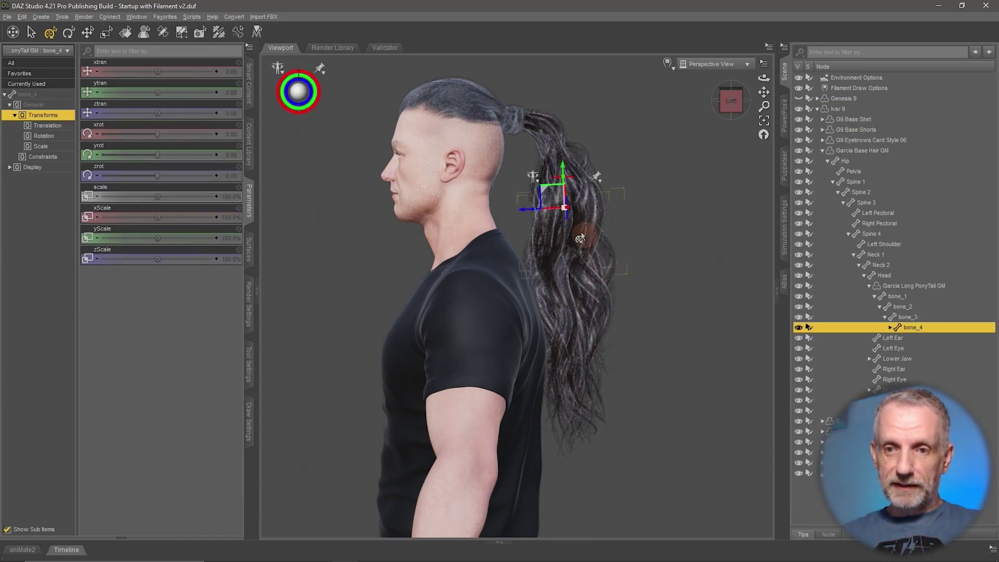
{"action": "left_click", "coordinate": [890, 327]}
{"action": "left_click", "coordinate": [895, 338]}
{"action": "left_click", "coordinate": [900, 348]}
{"action": "left_click", "coordinate": [907, 295]}
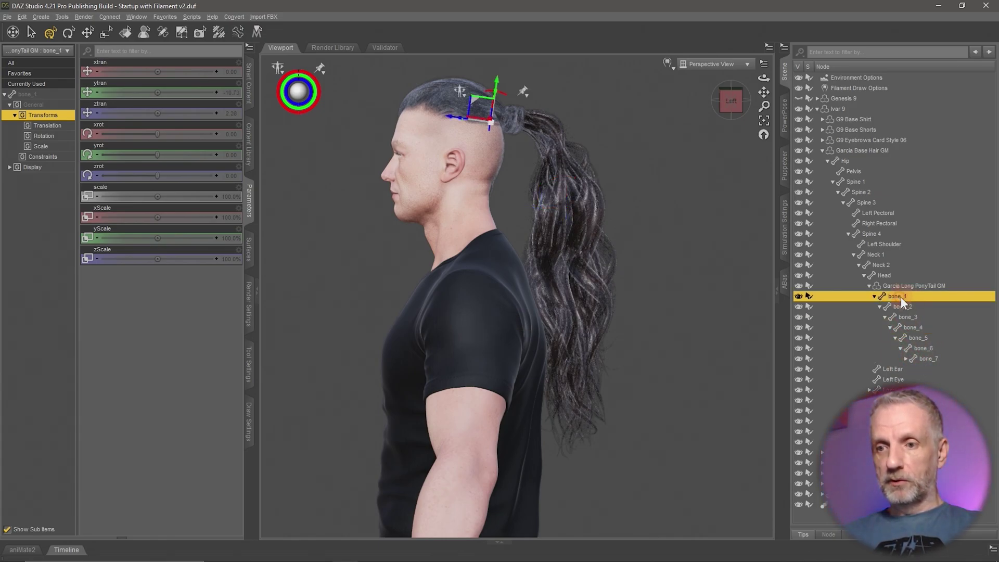
{"action": "left_click", "coordinate": [913, 305]}
{"action": "left_click", "coordinate": [919, 317]}
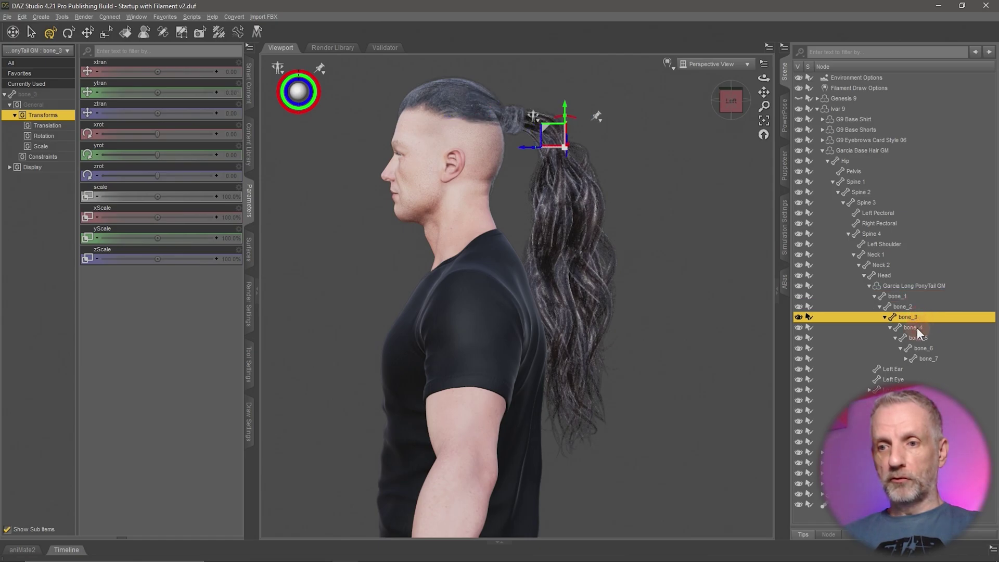
{"action": "left_click", "coordinate": [917, 327]}
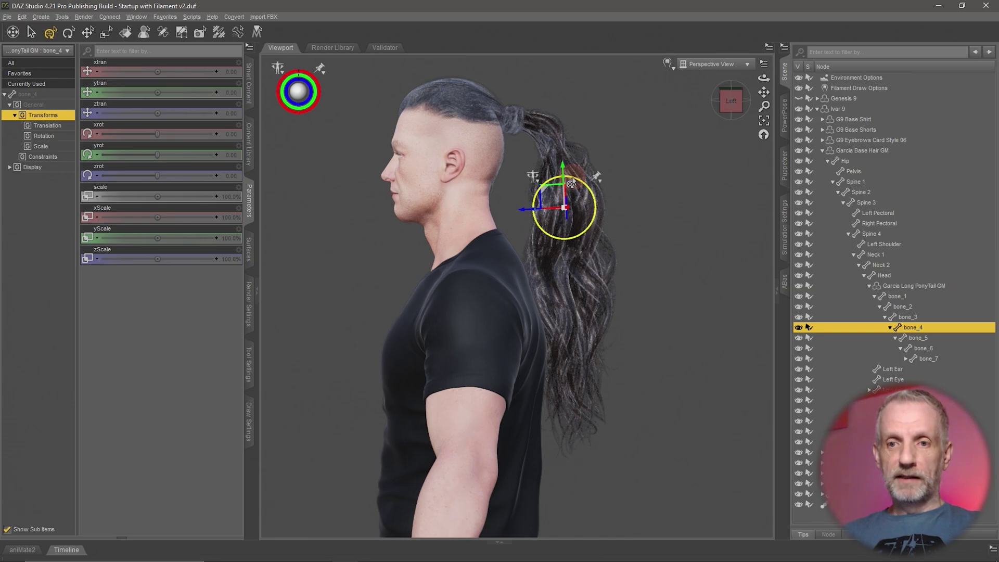
Raise X Rotate on ponytail bone_4, bone_6 and bone_7 (bone_7 to 25.17) to curl it
{"action": "left_click_drag", "start_coordinate": [567, 187], "coordinate": [569, 177]}
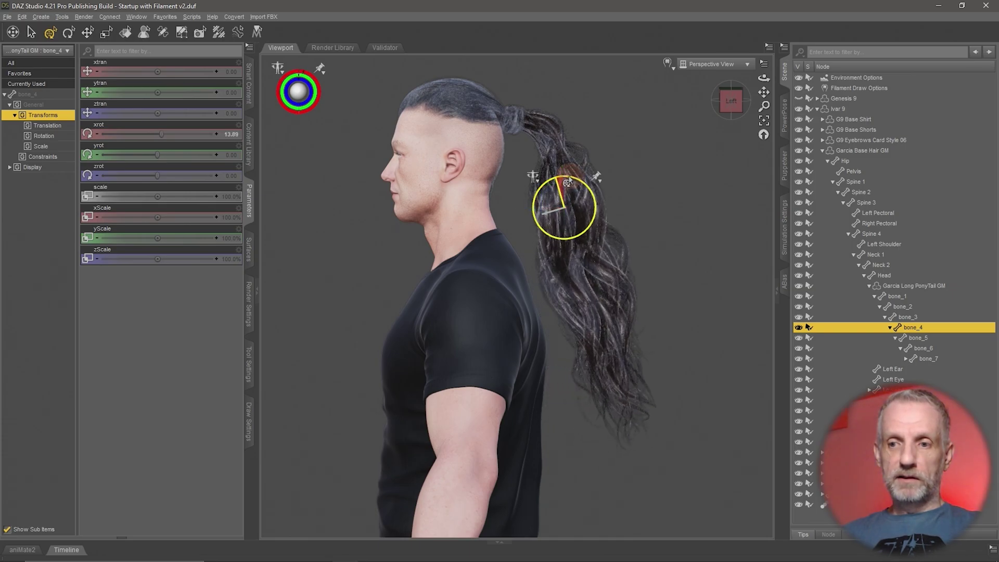
{"action": "left_click", "coordinate": [930, 348]}
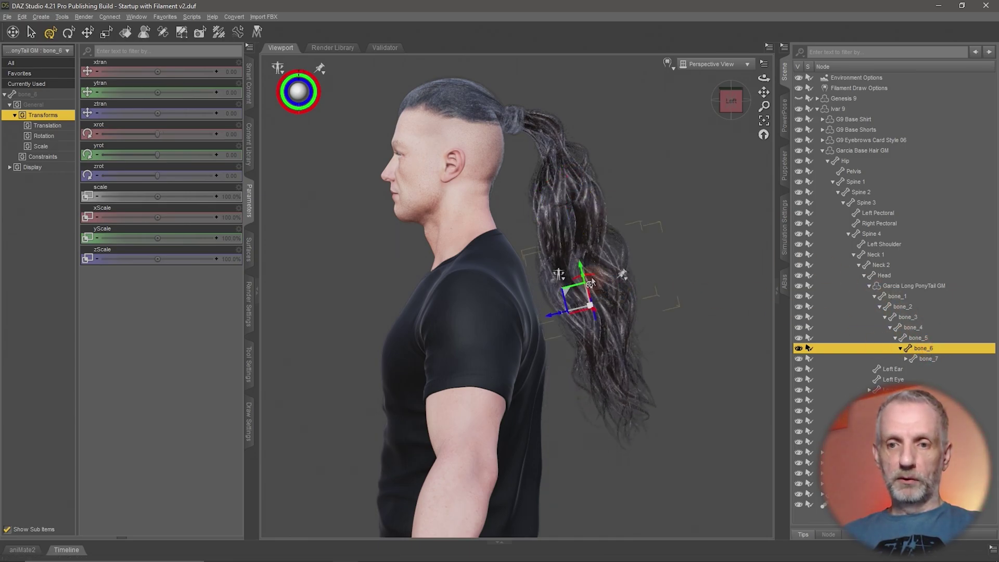
{"action": "left_click_drag", "start_coordinate": [587, 281], "coordinate": [589, 268]}
{"action": "left_click", "coordinate": [930, 358]}
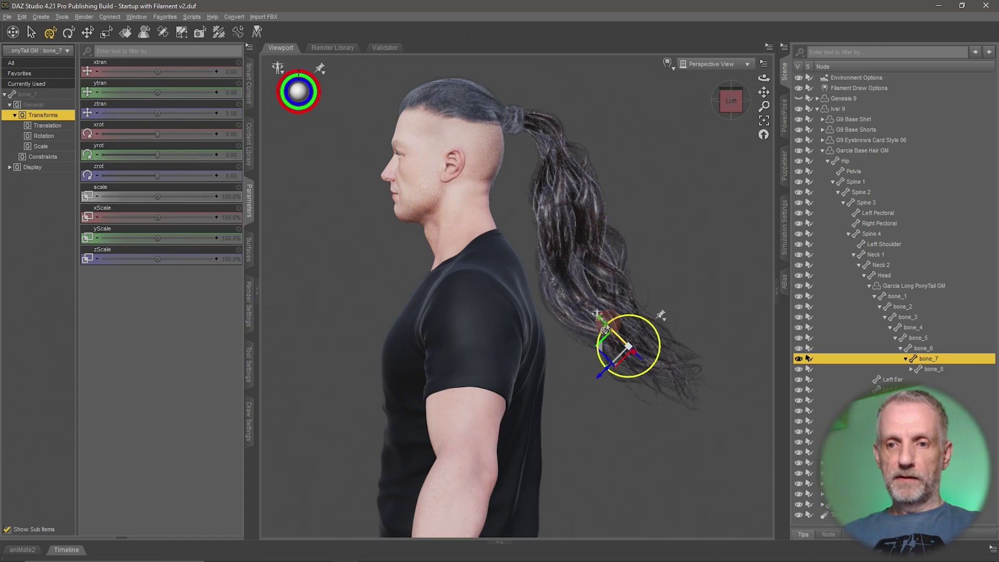
{"action": "left_click_drag", "start_coordinate": [602, 326], "coordinate": [602, 325]}
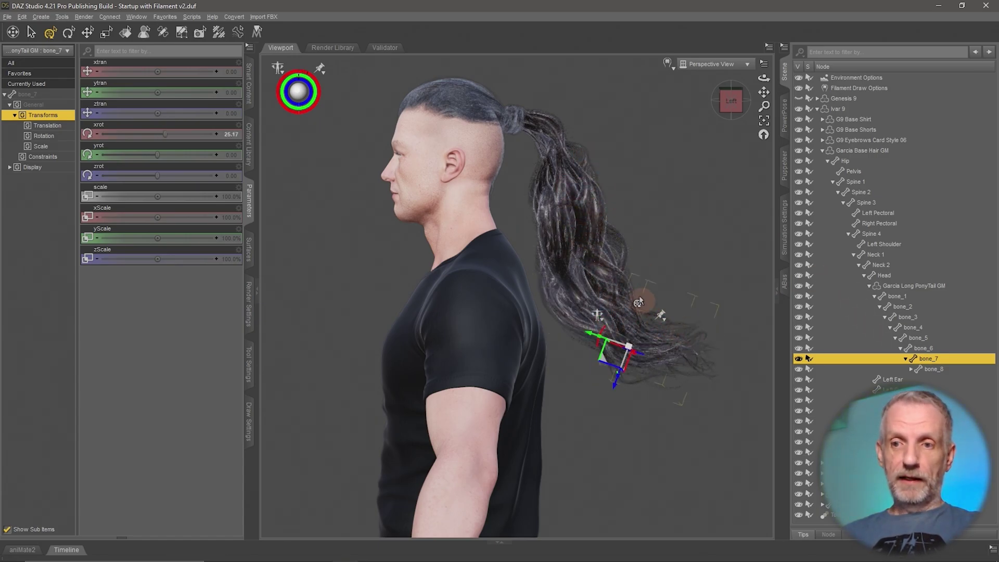
{"action": "left_click_drag", "start_coordinate": [528, 346], "coordinate": [529, 349], "text": "alt"}
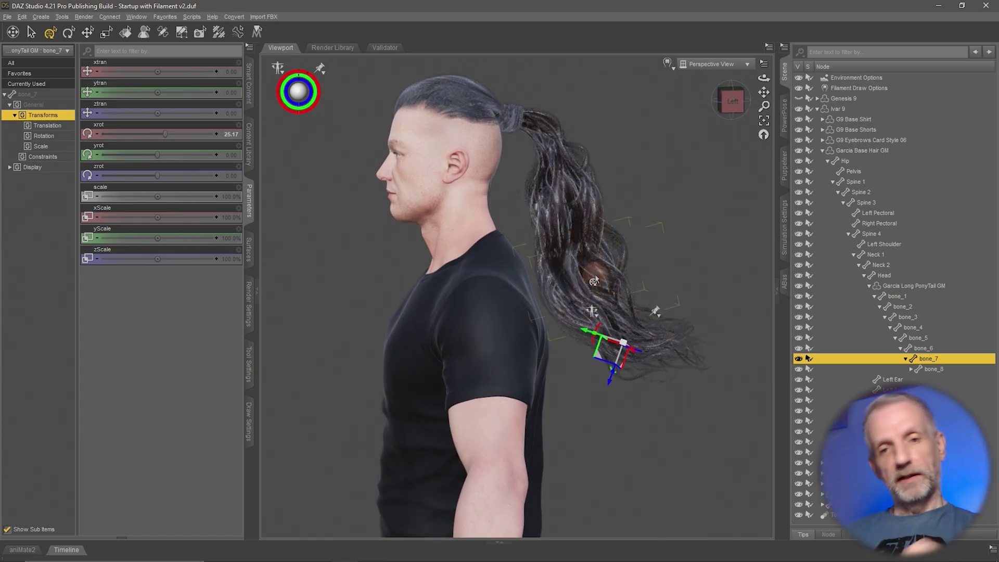
{"action": "left_click", "coordinate": [179, 200]}
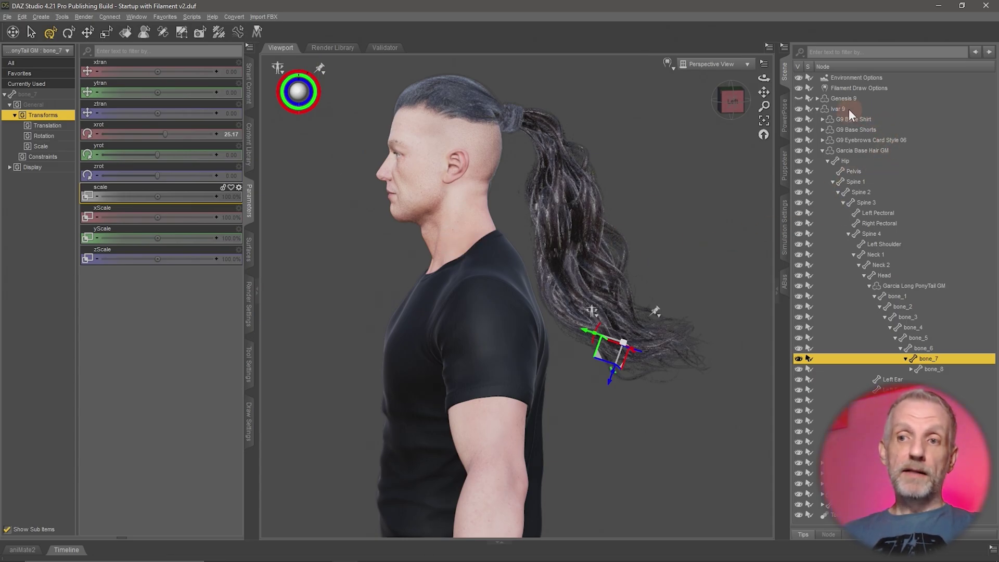
Select Garcia Base Hair GM and show its Actor > Adjustments properties
{"action": "left_click", "coordinate": [876, 151]}
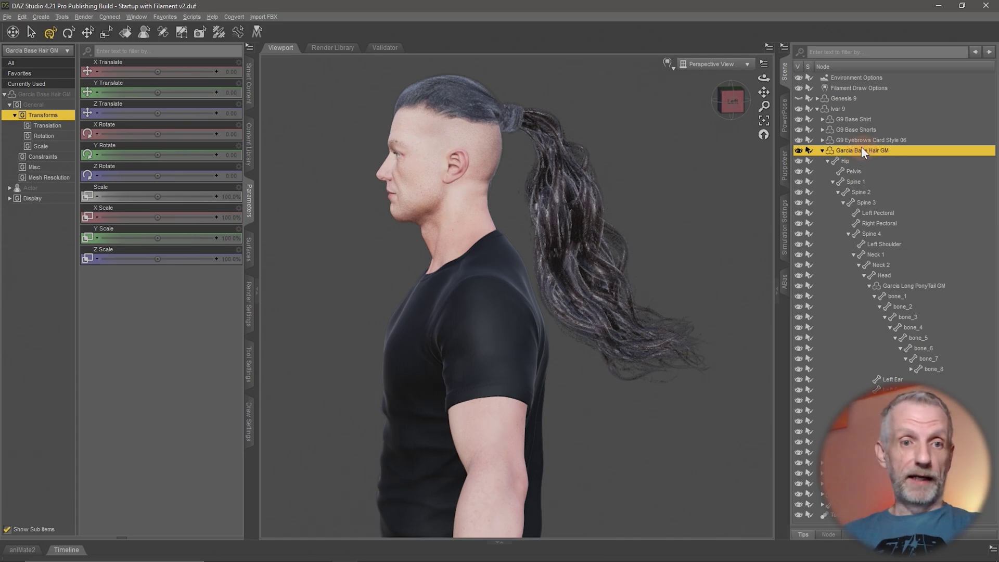
{"action": "left_click", "coordinate": [46, 188]}
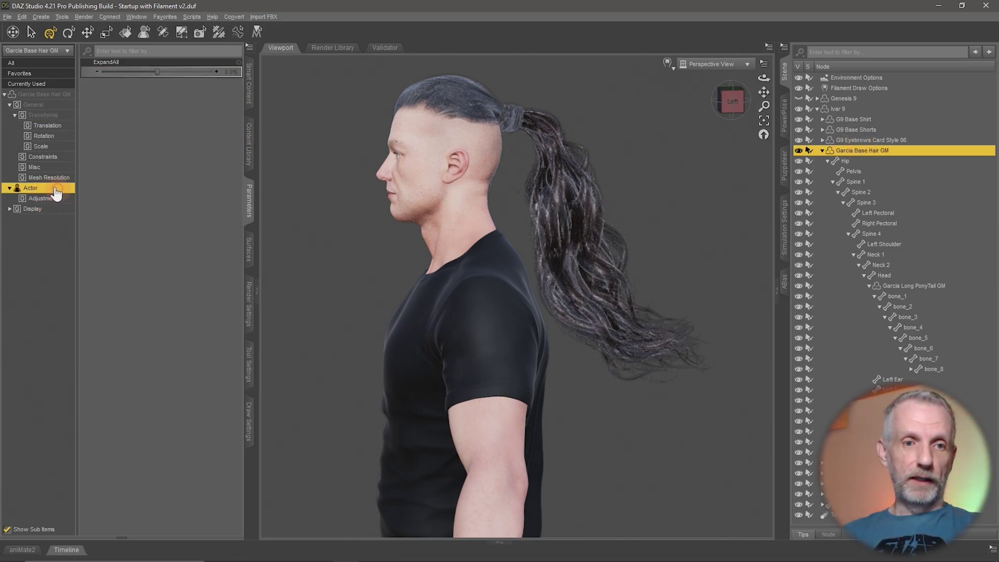
{"action": "left_click", "coordinate": [9, 105]}
{"action": "left_click", "coordinate": [10, 115]}
{"action": "left_click", "coordinate": [64, 127]}
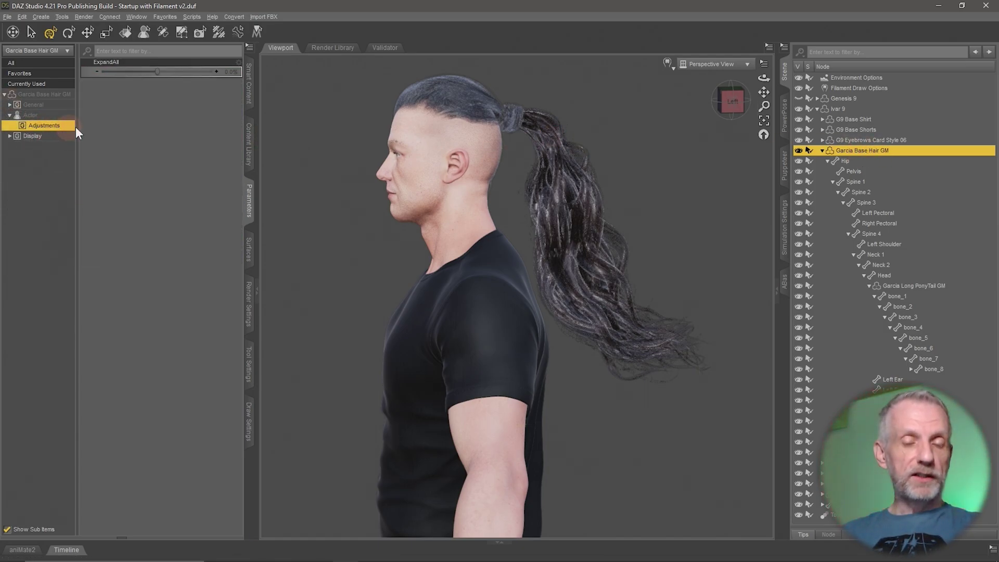
{"action": "left_click", "coordinate": [162, 77]}
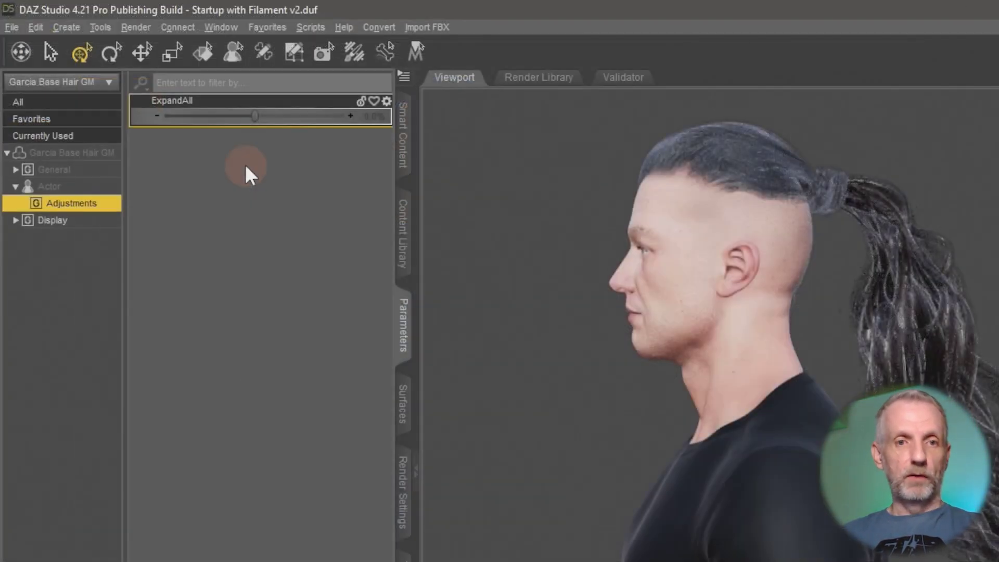
Enable Edit Mode and start a new property on the hair
{"action": "right_click", "coordinate": [145, 103]}
{"action": "left_click", "coordinate": [280, 177]}
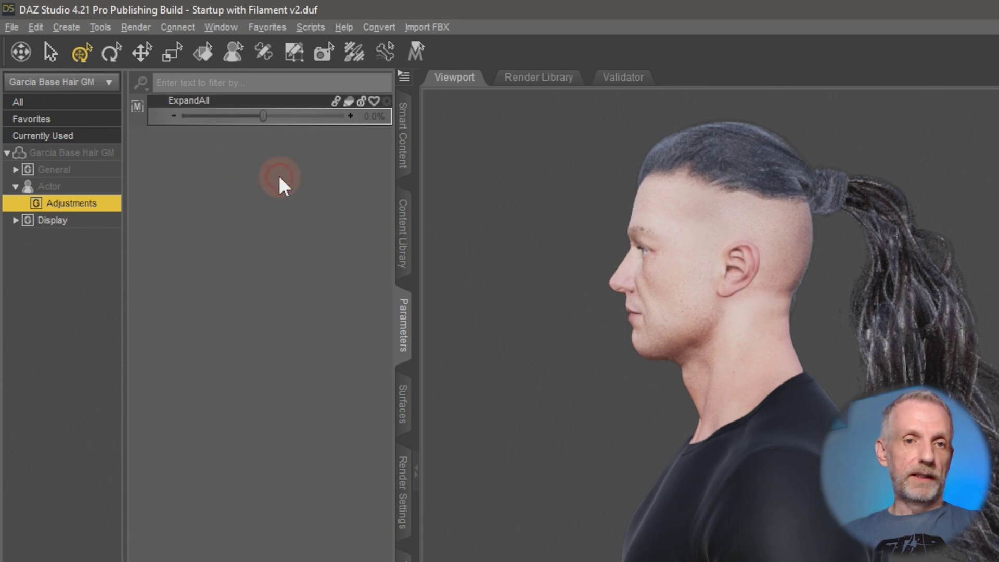
{"action": "right_click", "coordinate": [218, 159]}
{"action": "left_click", "coordinate": [285, 301]}
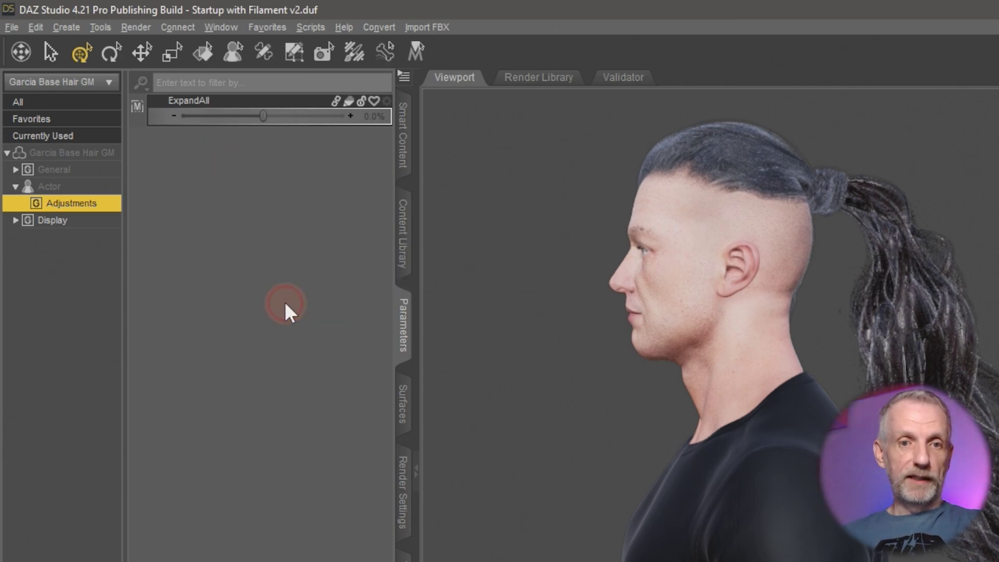
Create a property named 'Hair Curl' with label matching and a minimum of 0.00
{"action": "left_click", "coordinate": [376, 102]}
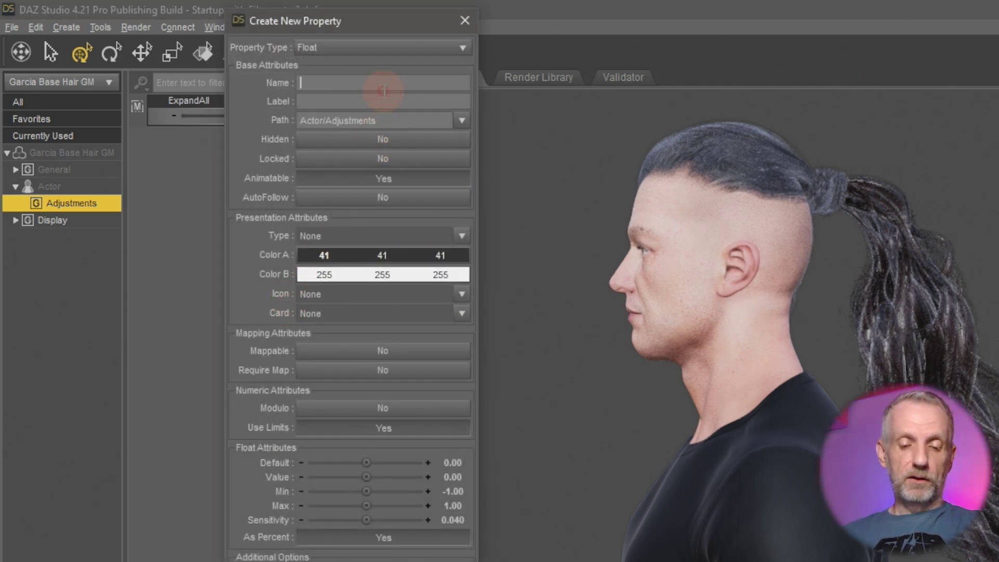
{"action": "type", "text": "Hair Curl"}
{"action": "key", "text": "Tab"}
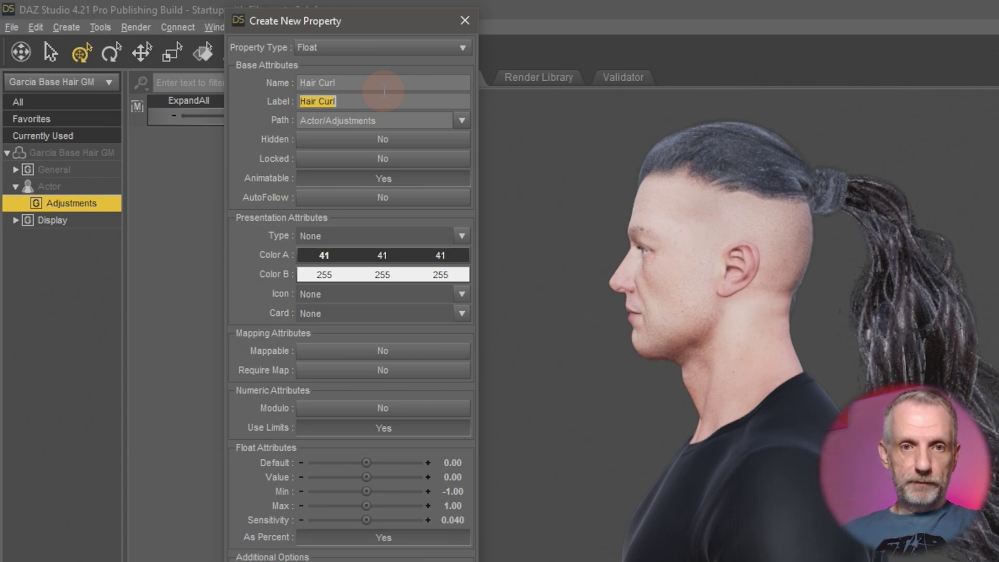
{"action": "left_click", "coordinate": [452, 491]}
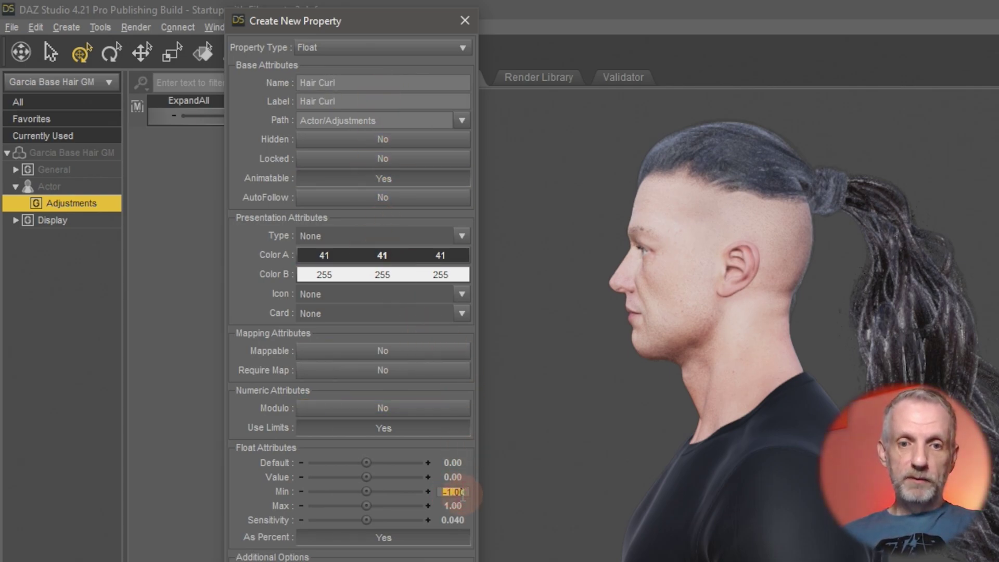
{"action": "type", "text": "0"}
{"action": "key", "text": "Return"}
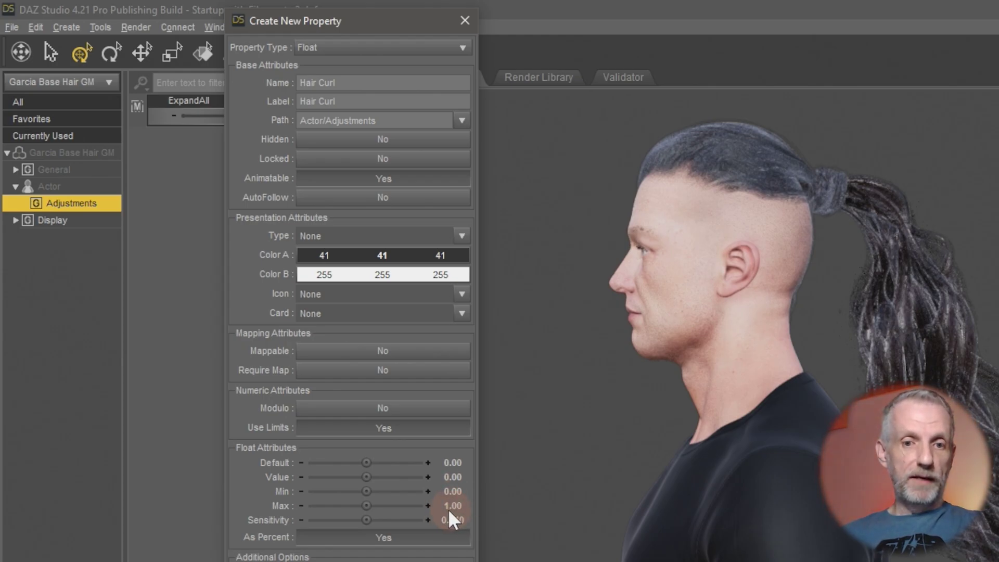
{"action": "key", "text": "Return"}
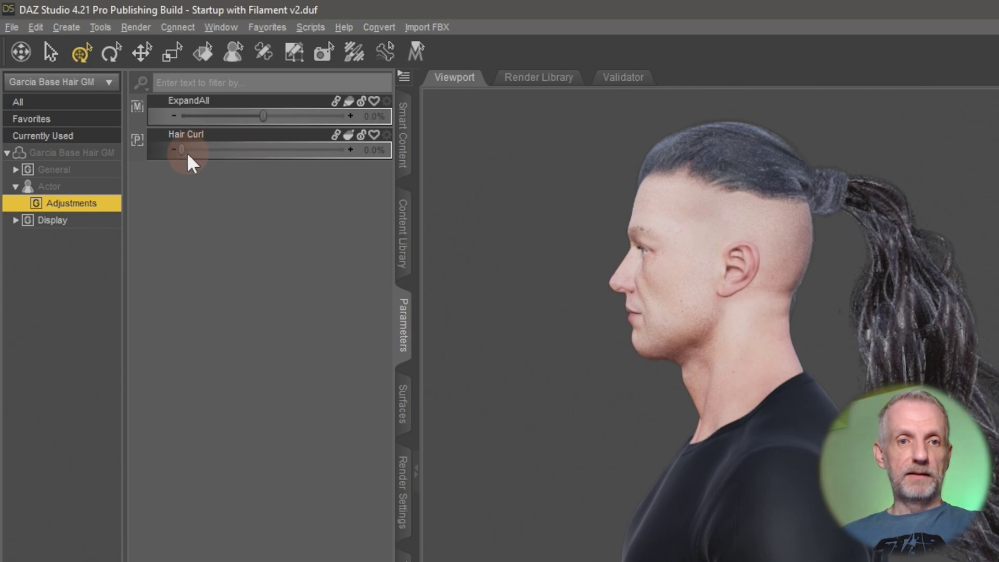
Open ERC Freeze for Hair Curl and exclude HairBase FIX and FitOverPants2
{"action": "right_click", "coordinate": [245, 135]}
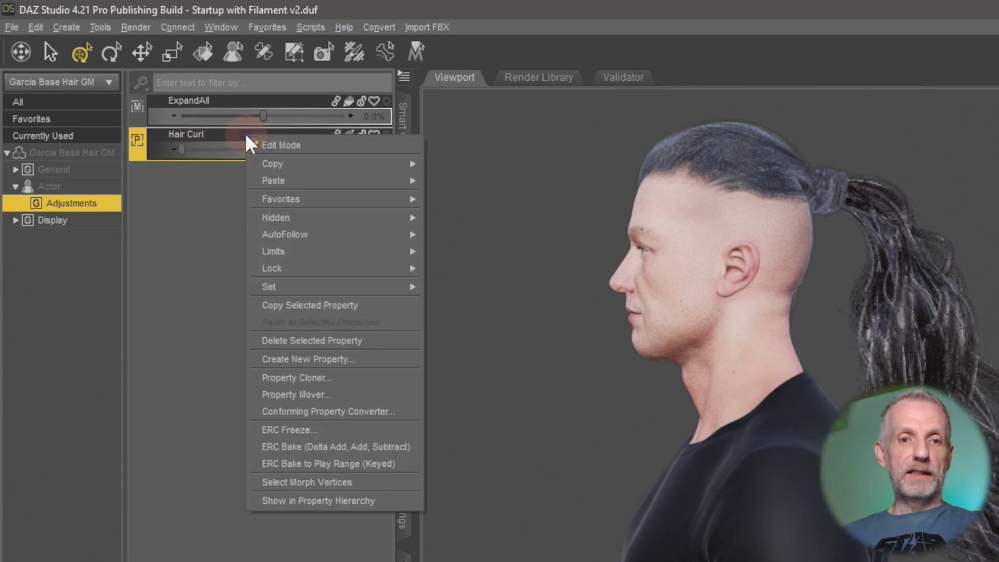
{"action": "left_click", "coordinate": [363, 431]}
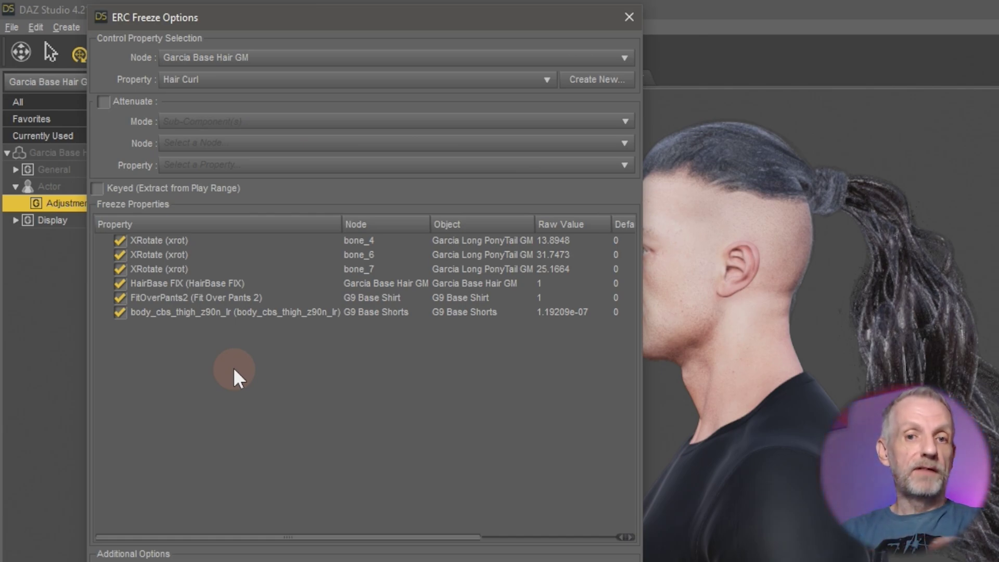
{"action": "left_click", "coordinate": [169, 285]}
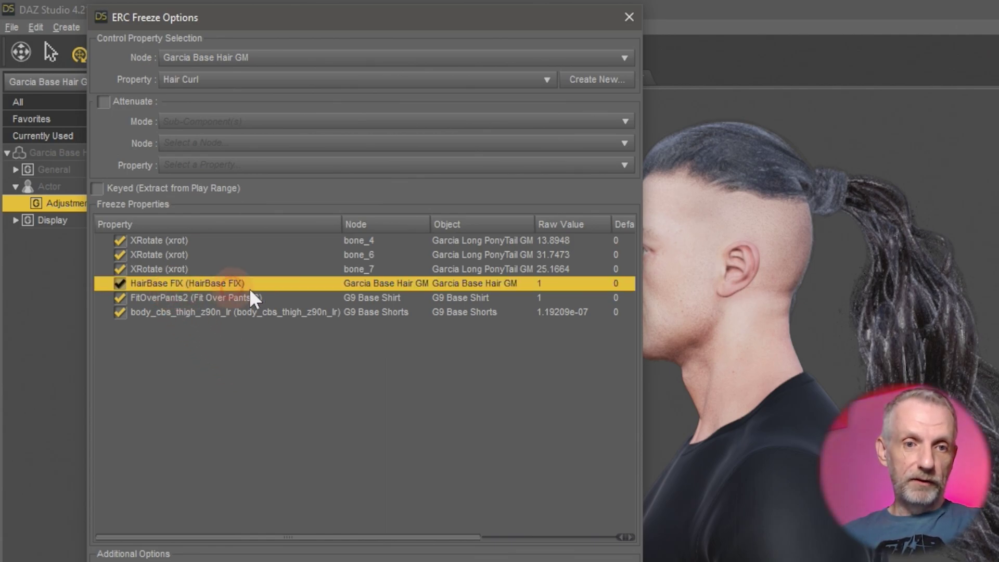
{"action": "left_click", "coordinate": [197, 302]}
{"action": "left_click", "coordinate": [175, 313]}
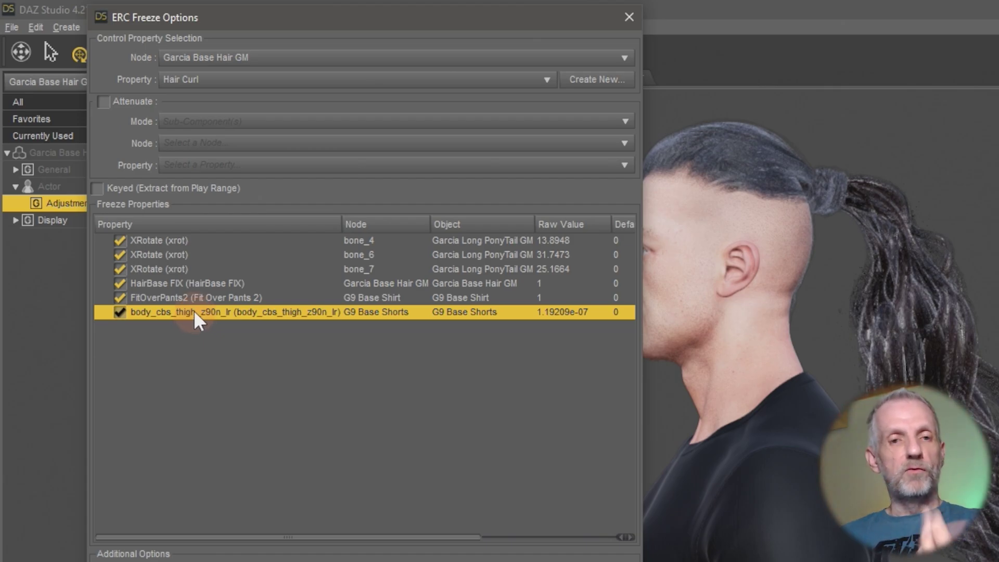
{"action": "left_click", "coordinate": [121, 289]}
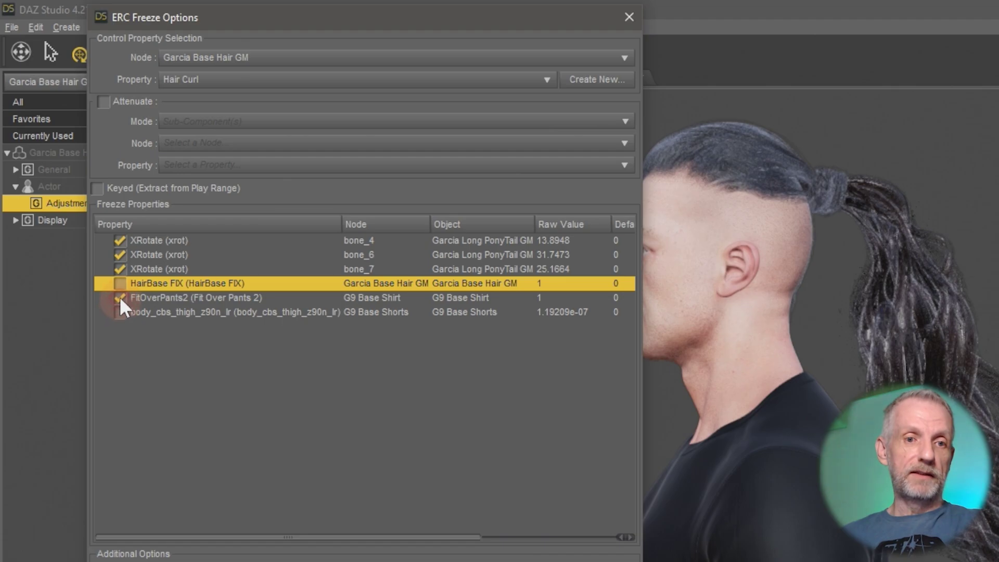
{"action": "left_click", "coordinate": [120, 298]}
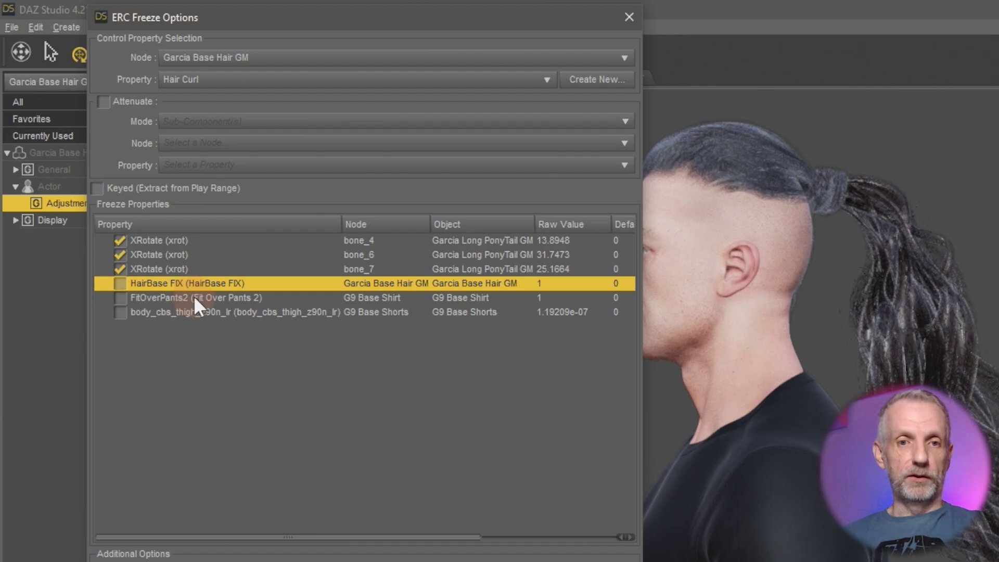
Keep the bone_4, bone_6 and bone_7 XRotate entries included in the freeze
{"action": "left_click", "coordinate": [177, 239]}
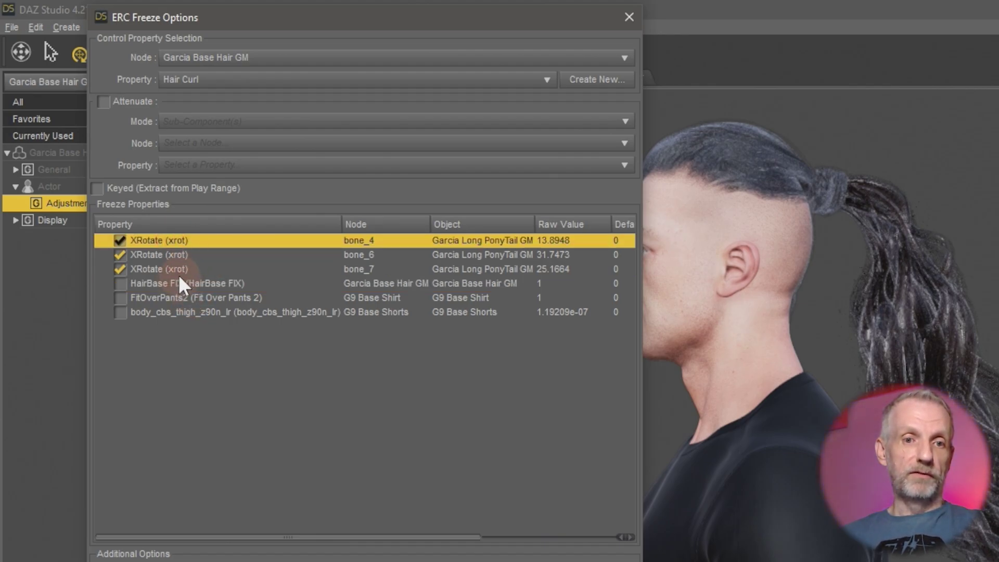
{"action": "left_click", "coordinate": [182, 269], "text": "shift"}
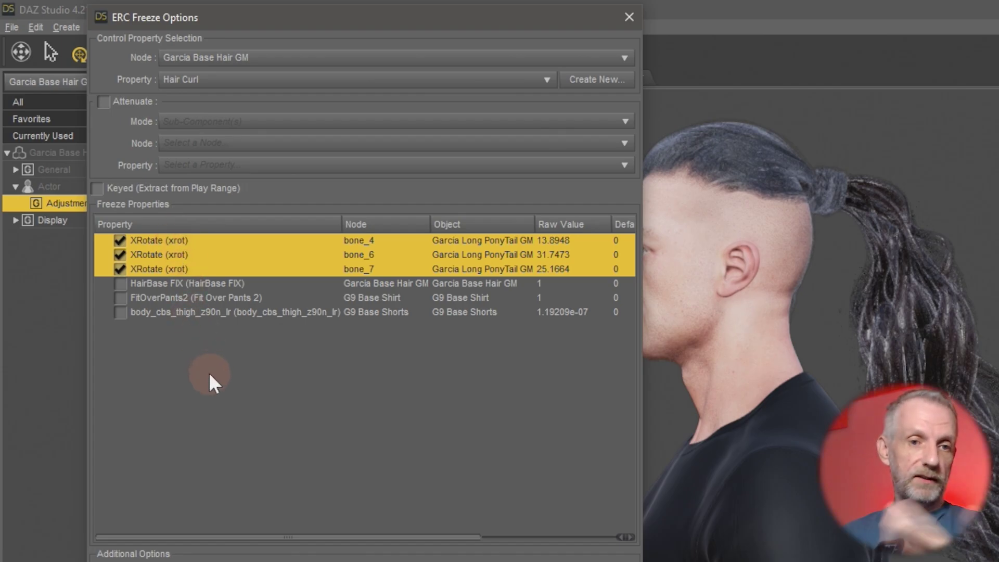
{"action": "right_click", "coordinate": [173, 268]}
{"action": "left_click", "coordinate": [248, 279]}
{"action": "left_click", "coordinate": [215, 353]}
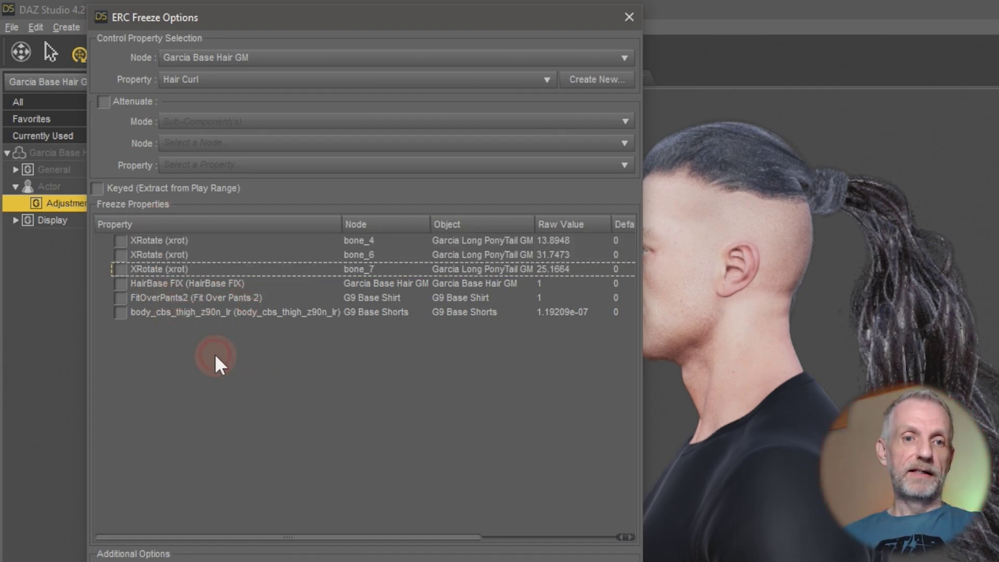
{"action": "left_click", "coordinate": [184, 240]}
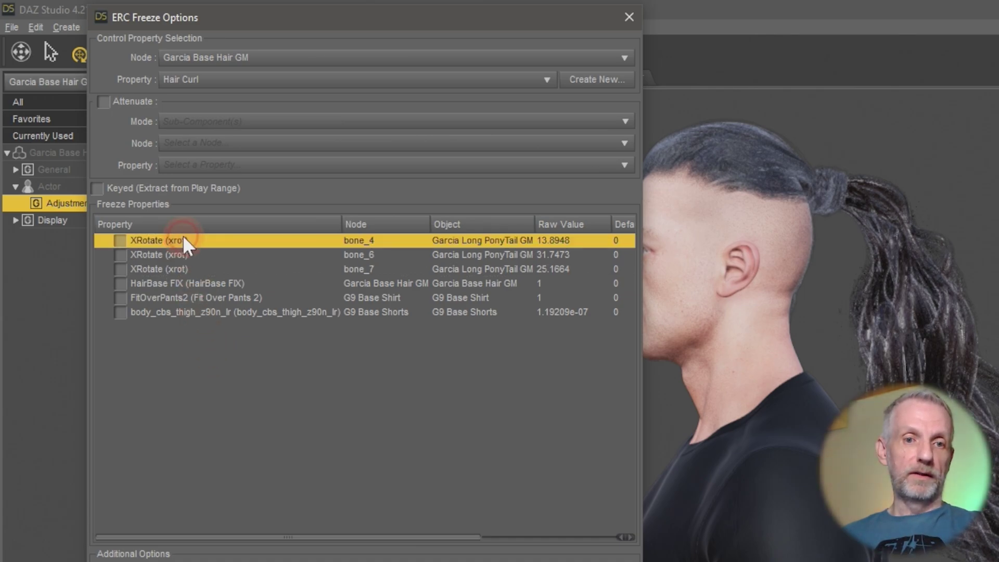
{"action": "left_click", "coordinate": [192, 266], "text": "shift"}
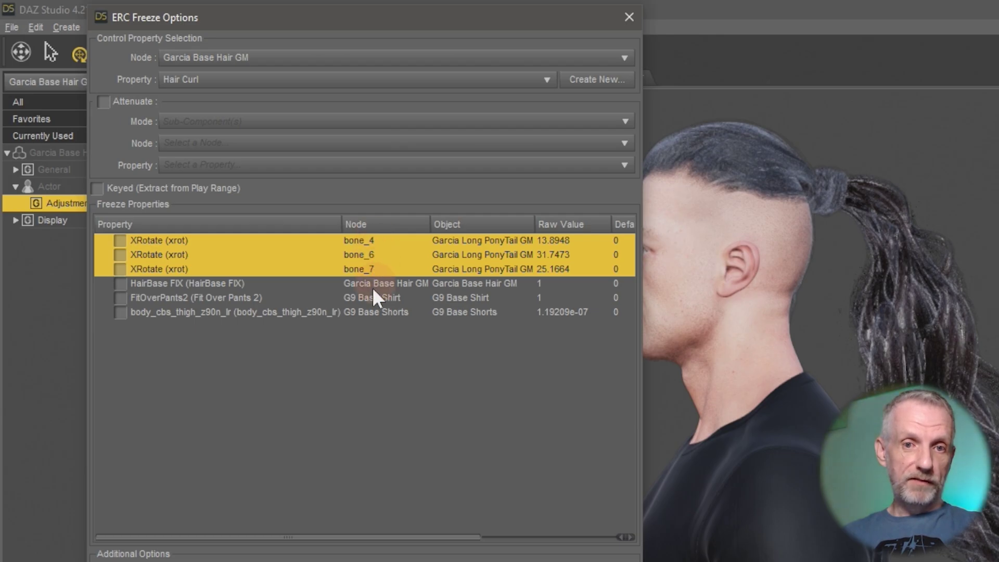
{"action": "right_click", "coordinate": [215, 242]}
{"action": "left_click", "coordinate": [287, 253]}
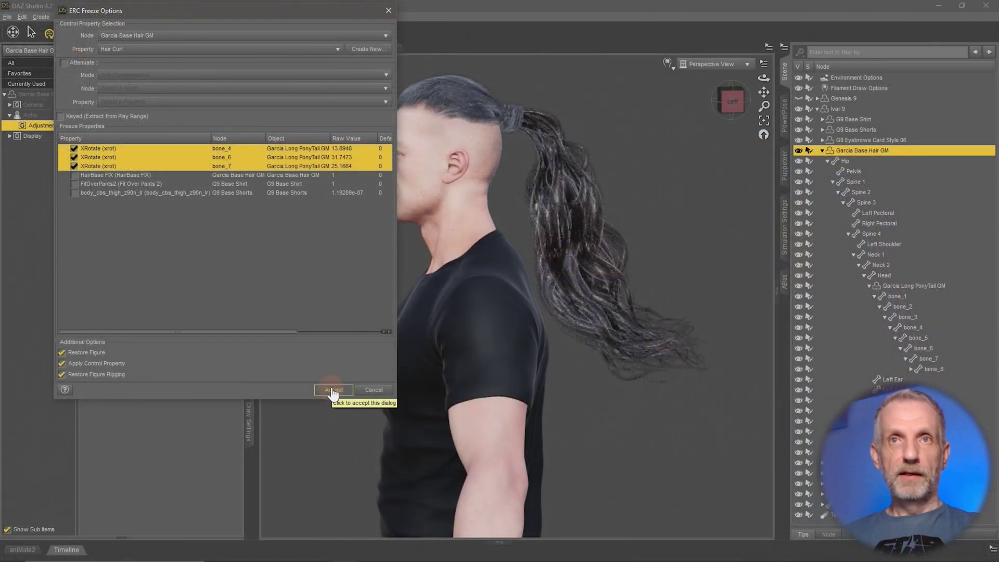
Accept the freeze so Hair Curl drives the ponytail bones, and turn off parameter Edit Mode
{"action": "left_click", "coordinate": [333, 390]}
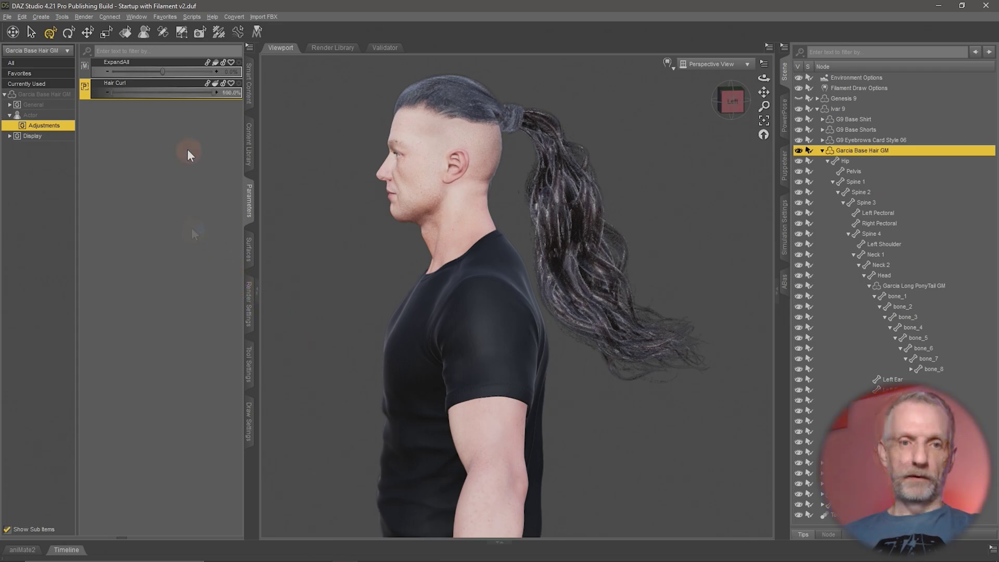
{"action": "right_click", "coordinate": [168, 140]}
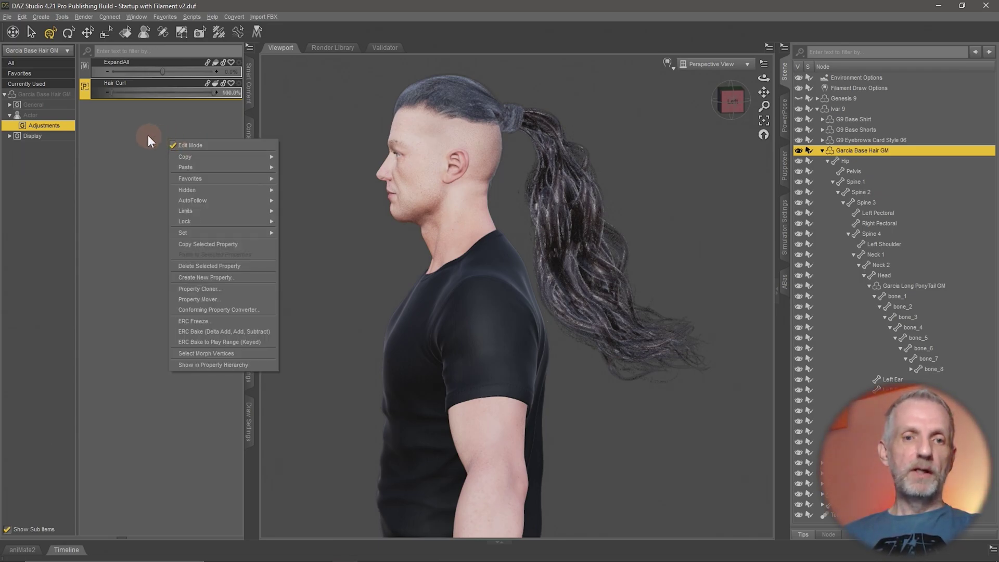
{"action": "left_click", "coordinate": [195, 95]}
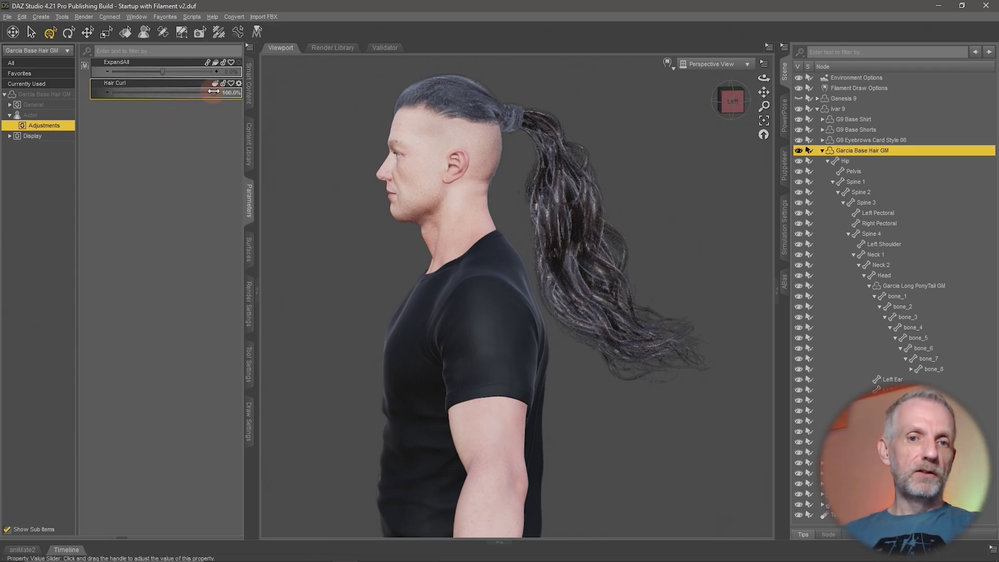
{"action": "right_click", "coordinate": [142, 127]}
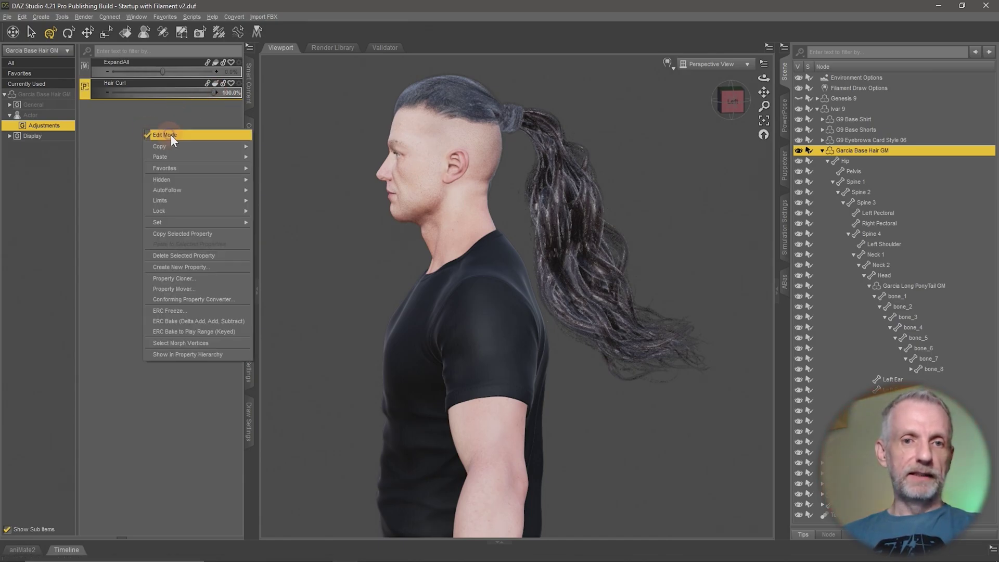
{"action": "left_click", "coordinate": [170, 134]}
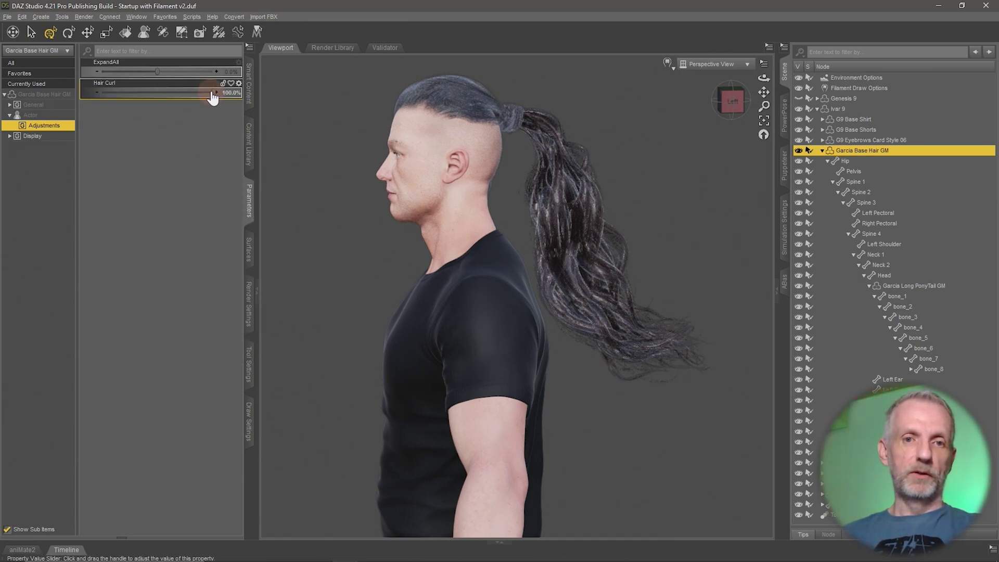
Test Hair Curl by lowering it to 73.5%, then raising it back to 100% curl
{"action": "left_click_drag", "start_coordinate": [218, 99], "coordinate": [202, 119]}
{"action": "left_click_drag", "start_coordinate": [601, 59], "coordinate": [701, 147]}
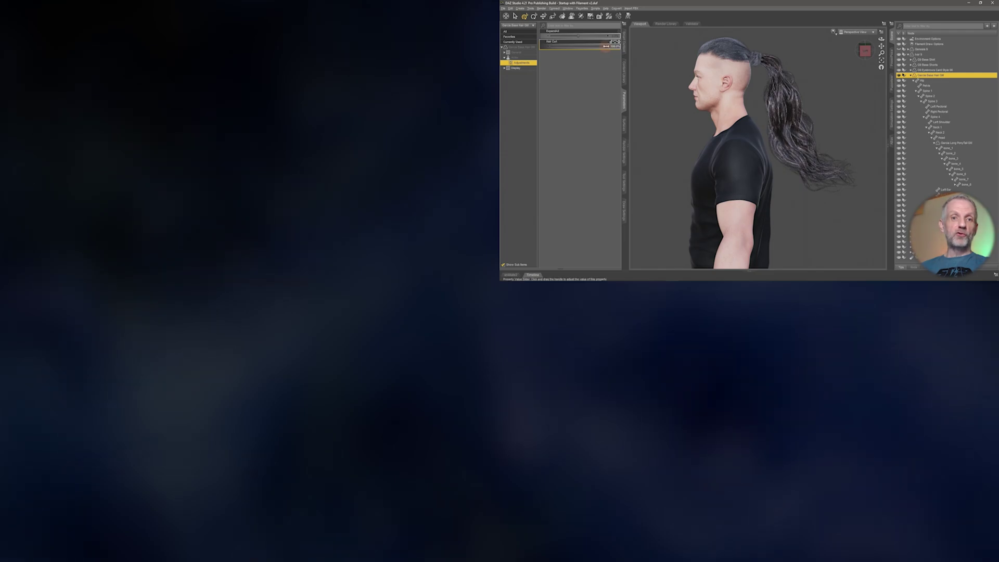
{"action": "left_click_drag", "start_coordinate": [587, 46], "coordinate": [652, 57]}
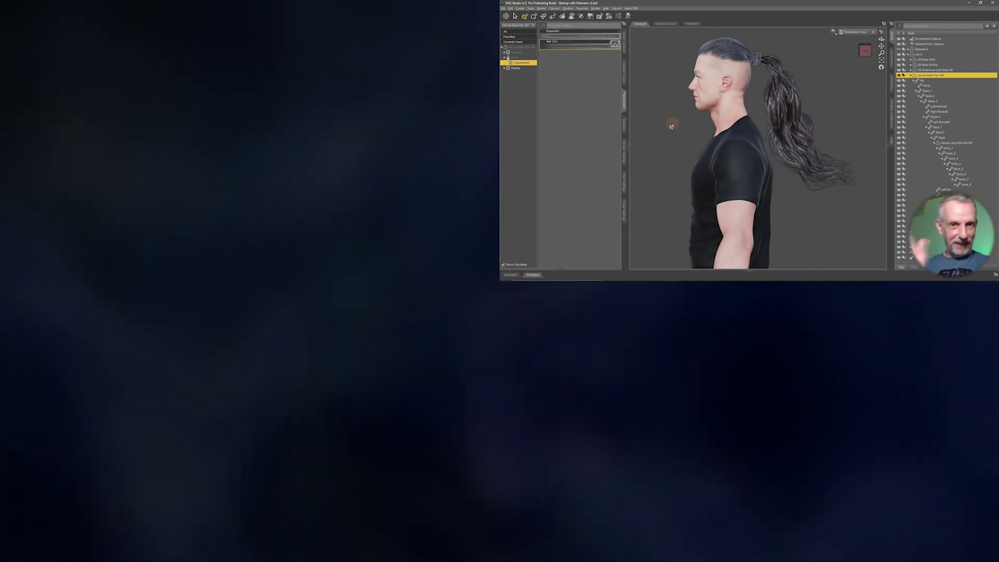